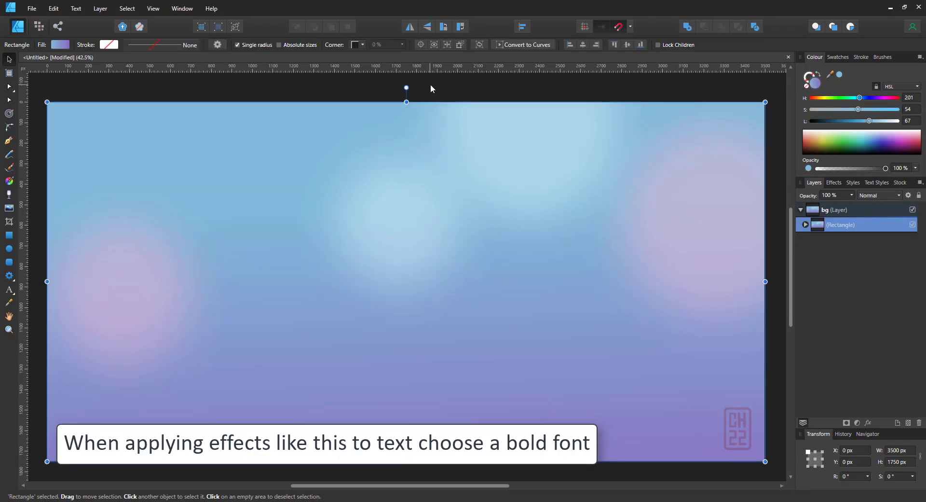
Step: Add the art text "Rain" on the gradient background and set its font size to 250 pt
key("ctrl+d")
key("t")
left_click(333, 263)
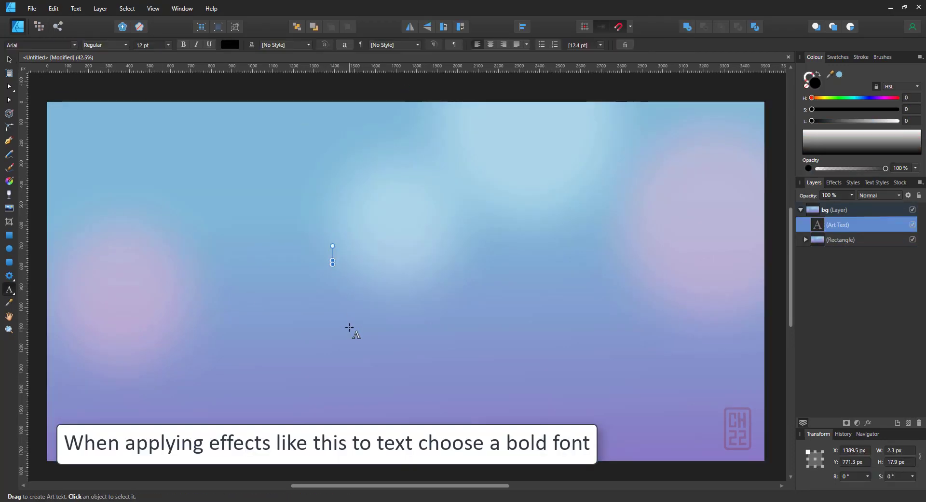
type("Rain")
left_click(9, 59)
left_click(140, 46)
type("250")
key("Return")
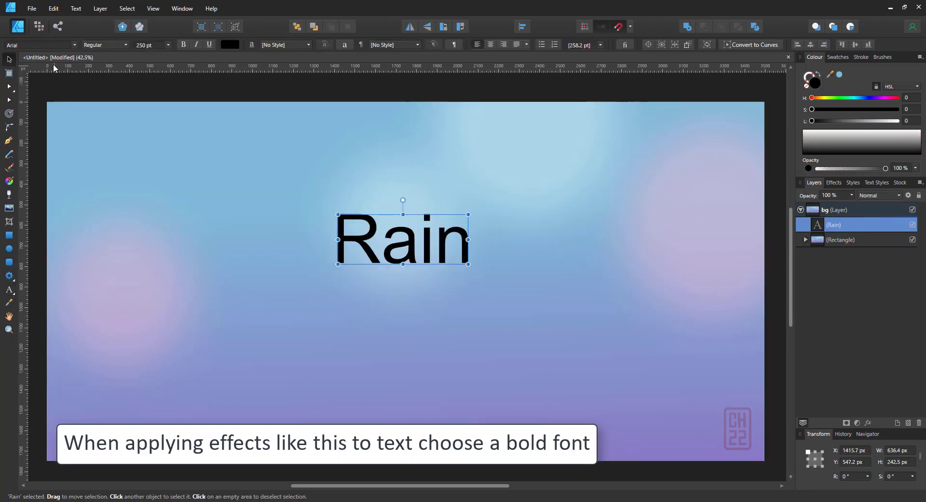
Step: Change the font of the "Rain" text to Mailston
left_click(52, 46)
type("ma")
left_click(155, 217)
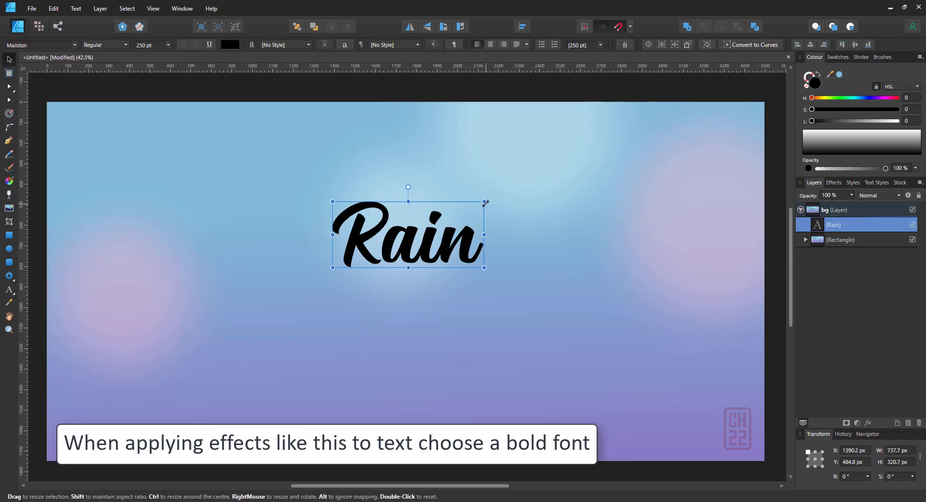
Step: Enlarge the "Rain" text to 720 pt and move it to the middle of the canvas
left_click_drag(485, 199, 681, 115)
left_click_drag(589, 217, 493, 289)
left_click(148, 46)
type("720")
key("Return")
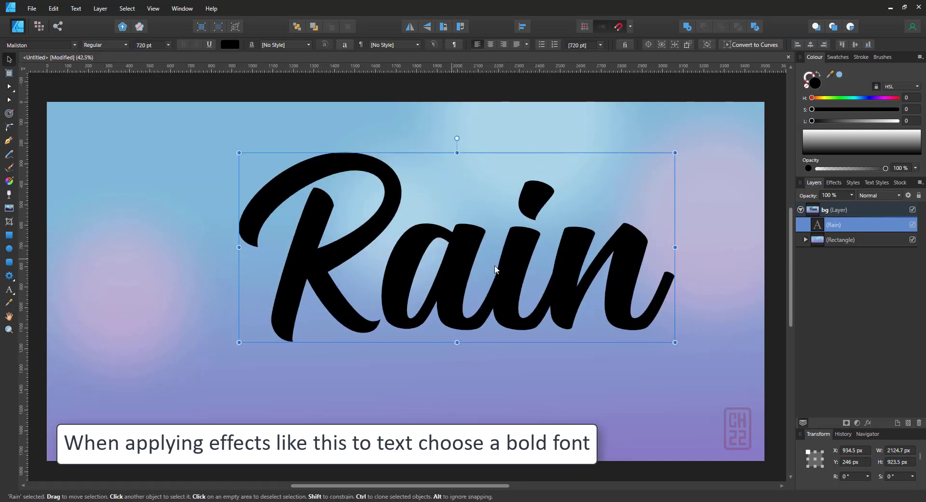
left_click_drag(451, 258, 402, 295)
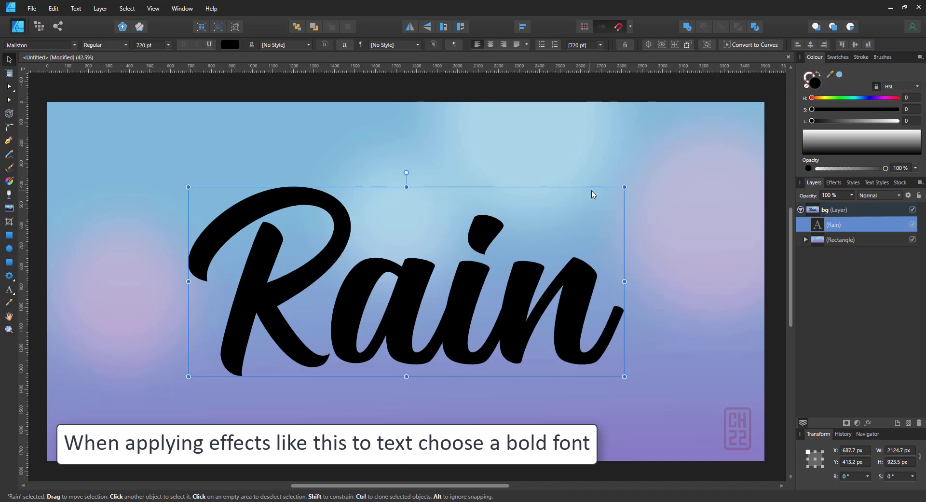
Step: Add a Bevel / Emboss layer effect of type Inner to the text, with a radius of about 42.7 px
left_click(868, 423)
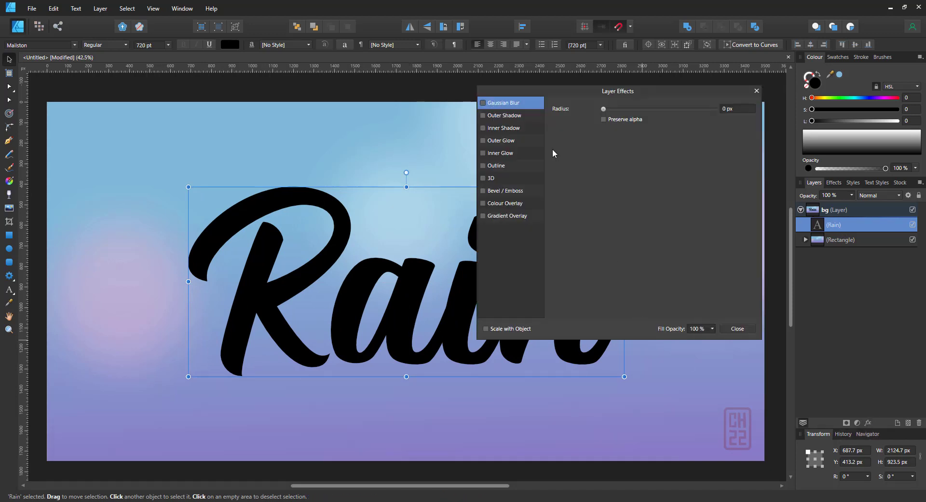
left_click(483, 190)
left_click(501, 191)
left_click(627, 110)
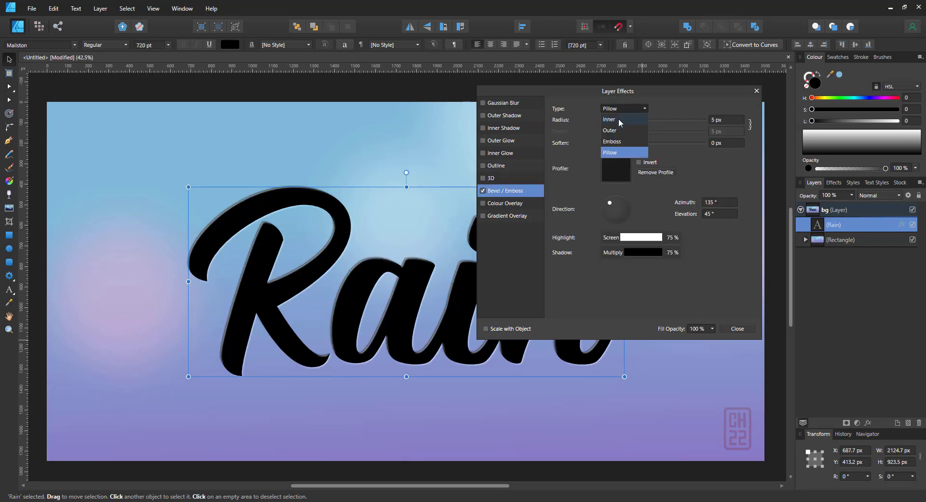
left_click(619, 119)
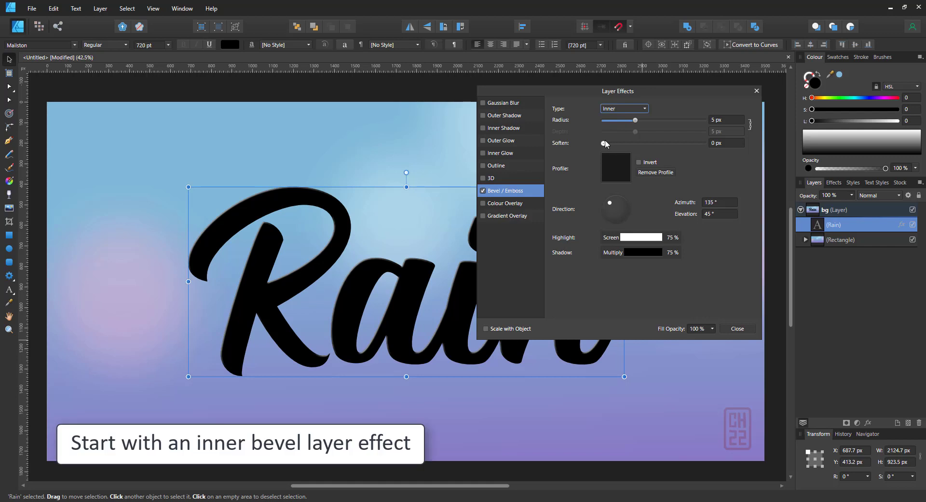
left_click_drag(636, 124, 684, 122)
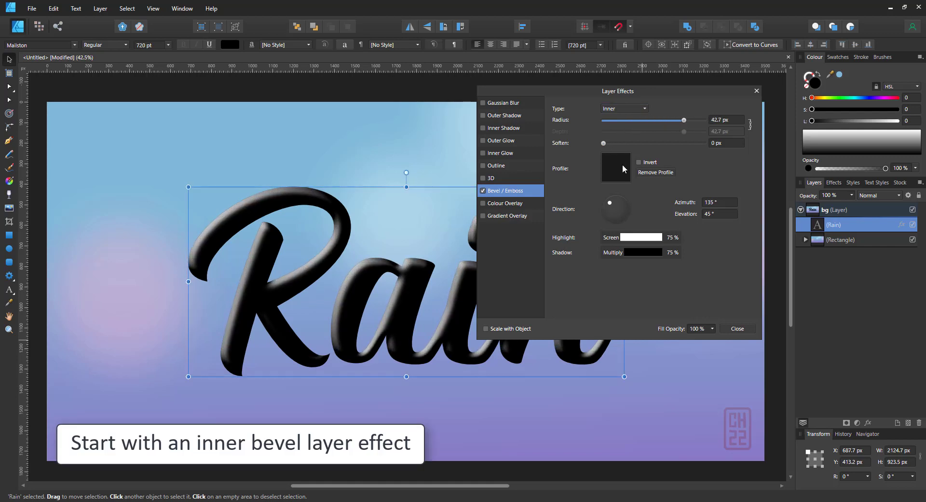
Step: Give the bevel the rounded convex standard profile, with about 2.2 px soften and a radius of about 43.9 px
left_click(609, 170)
left_click(598, 294)
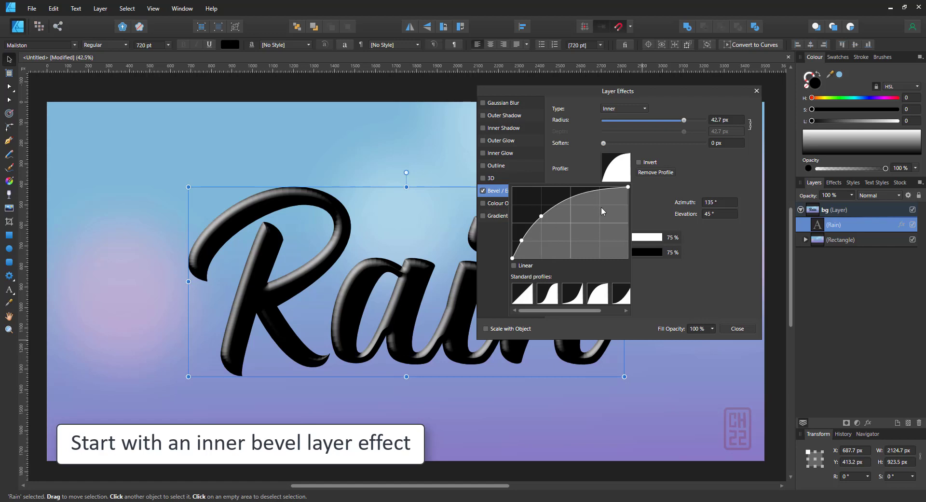
left_click_drag(604, 143, 616, 145)
left_click_drag(684, 120, 686, 122)
Step: Set the bevel's highlight opacity to 100 % and its shadow opacity to 0 %
left_click(652, 238)
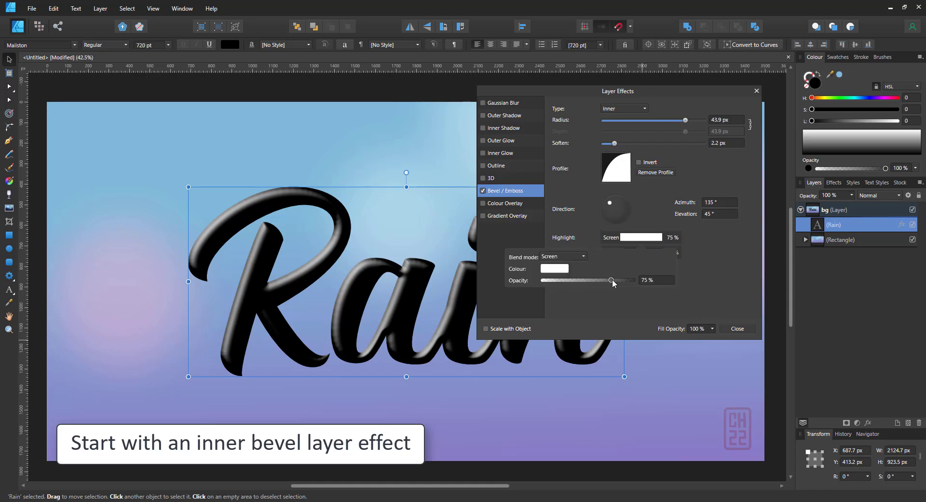
left_click_drag(624, 286, 675, 284)
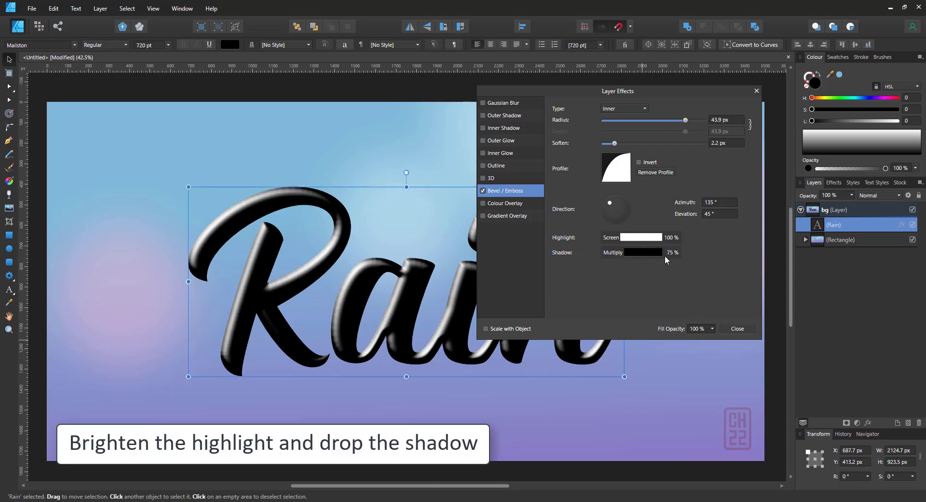
left_click(657, 254)
left_click_drag(612, 295, 466, 301)
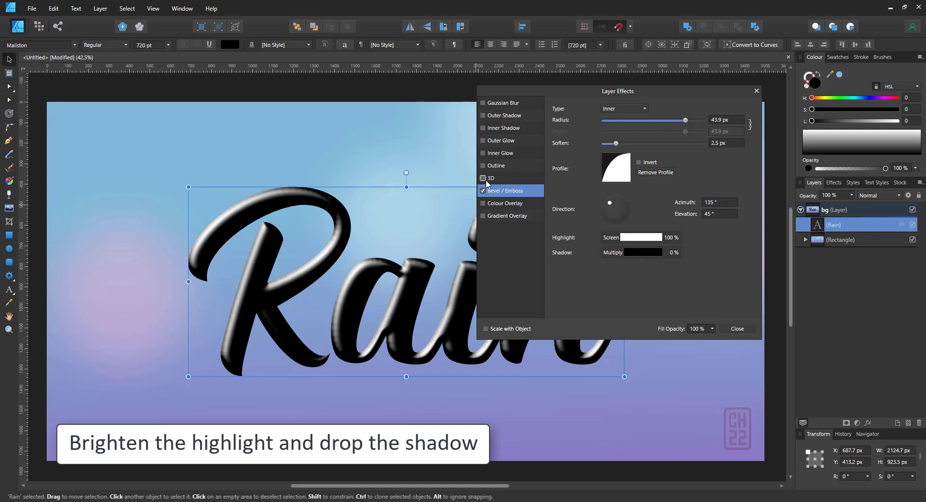
Step: Enable the 3D effect with its light at azimuth -50.7° and elevation 39.2°, and a radius of about 25.7 px
left_click(490, 178)
left_click(483, 178)
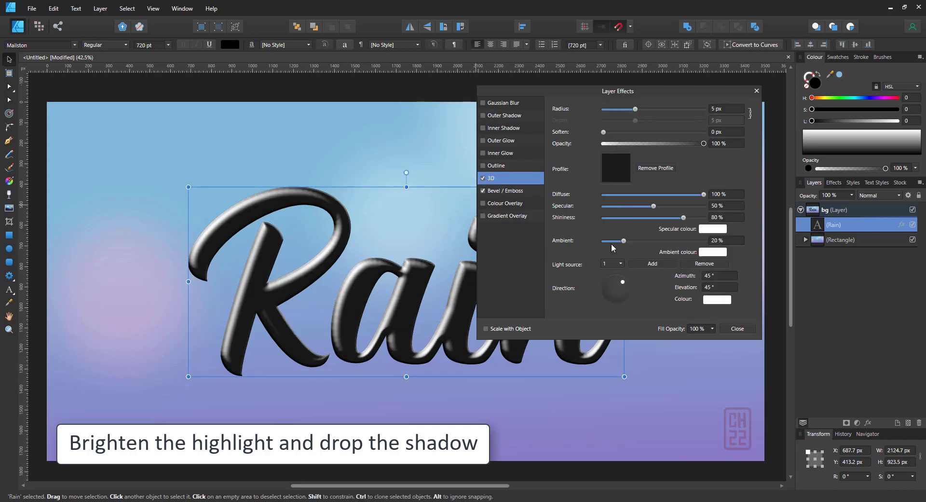
left_click_drag(622, 303, 624, 298)
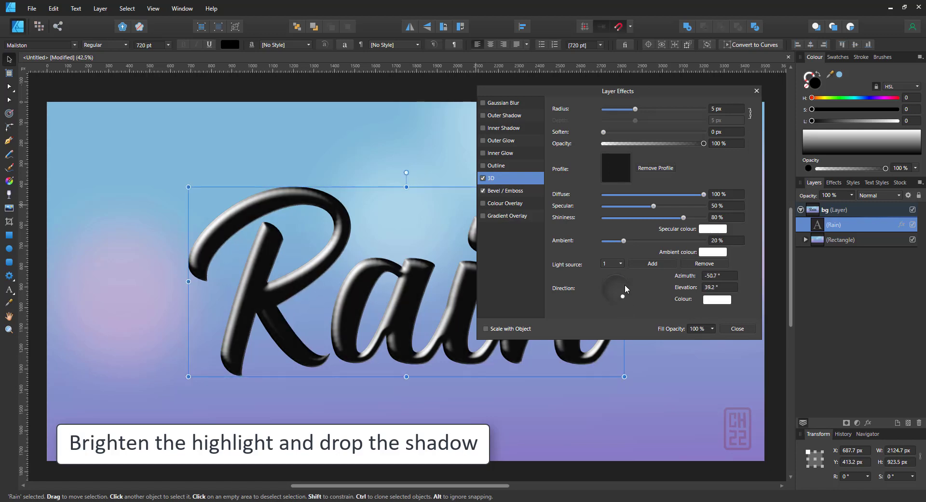
left_click_drag(636, 109, 663, 113)
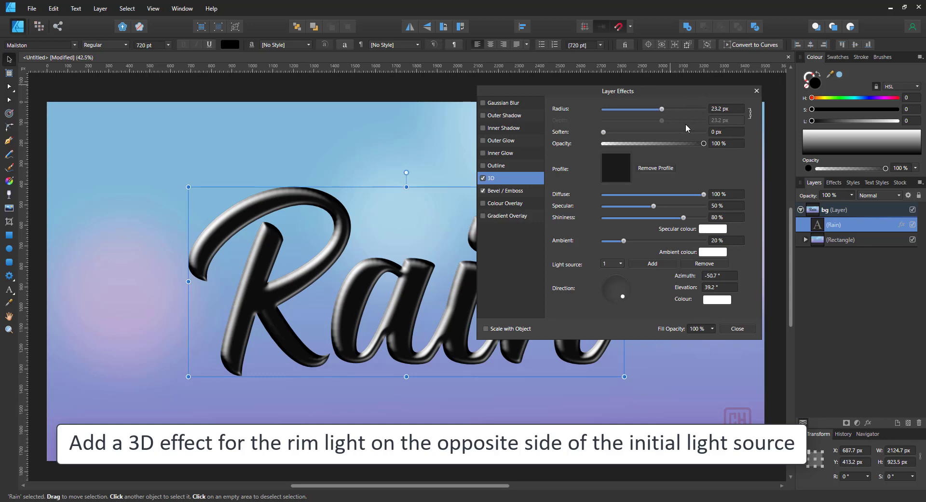
left_click_drag(664, 109, 666, 109)
Step: Set the 3D effect's shininess to 70 %
mouse_move(684, 218)
left_mouse_down()
mouse_move(713, 220)
mouse_move(667, 221)
mouse_move(686, 222)
mouse_move(676, 221)
left_mouse_up()
left_click(728, 217)
type("70")
key("Return")
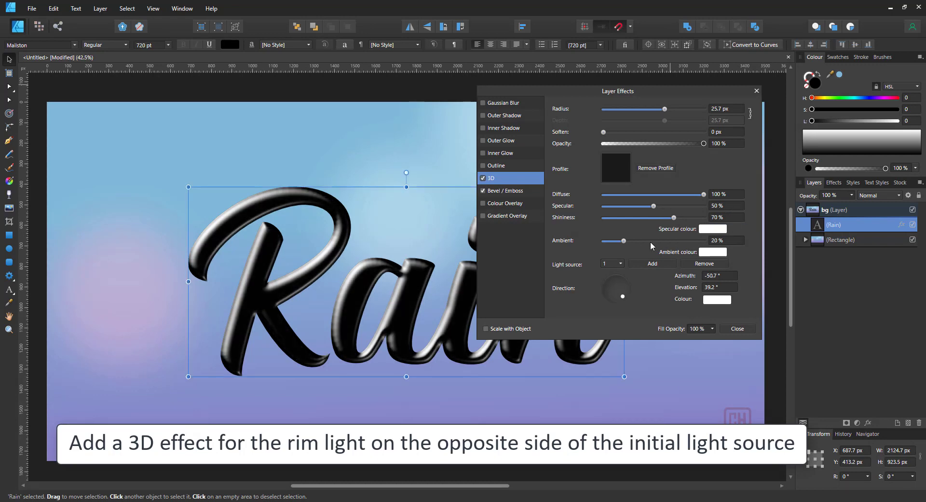
Step: Finish the 3D effect with ambient 68 %, specular 100 %, radius 32.5 px, soften 6.2 px and a rounded convex profile
left_click_drag(625, 244, 658, 242)
left_click_drag(654, 206, 673, 210)
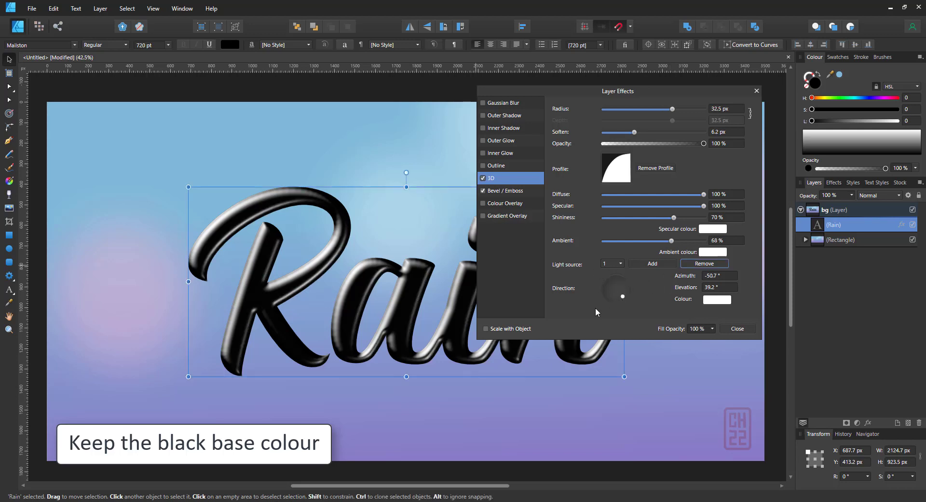
left_click(734, 329)
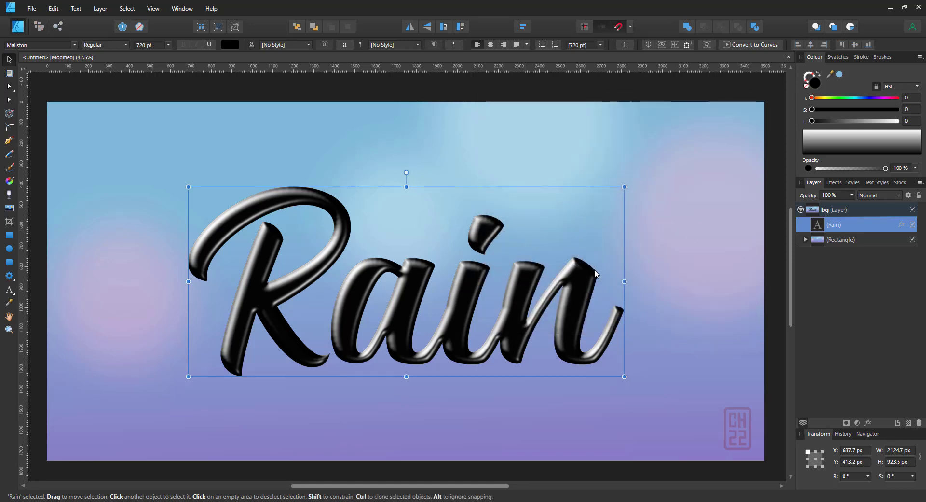
Step: Try the Screen and Add blend modes on the "Rain" text layer
left_click(870, 198)
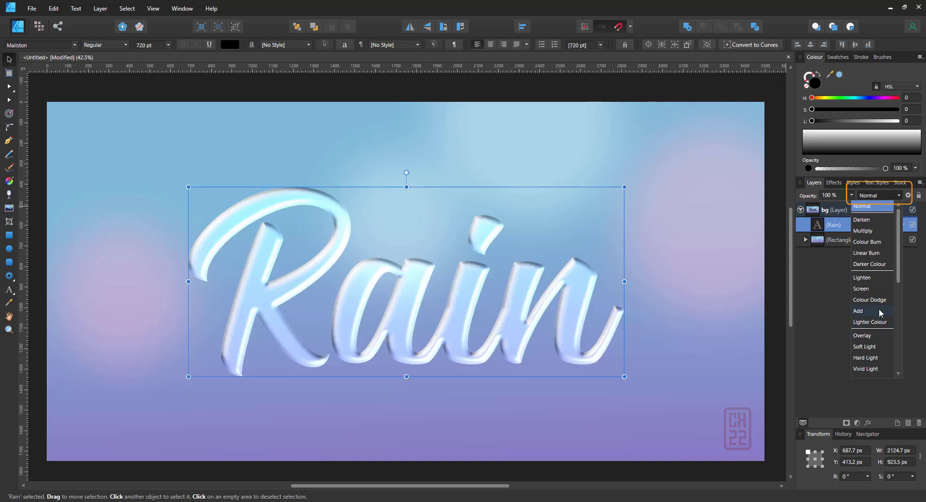
left_click(862, 288)
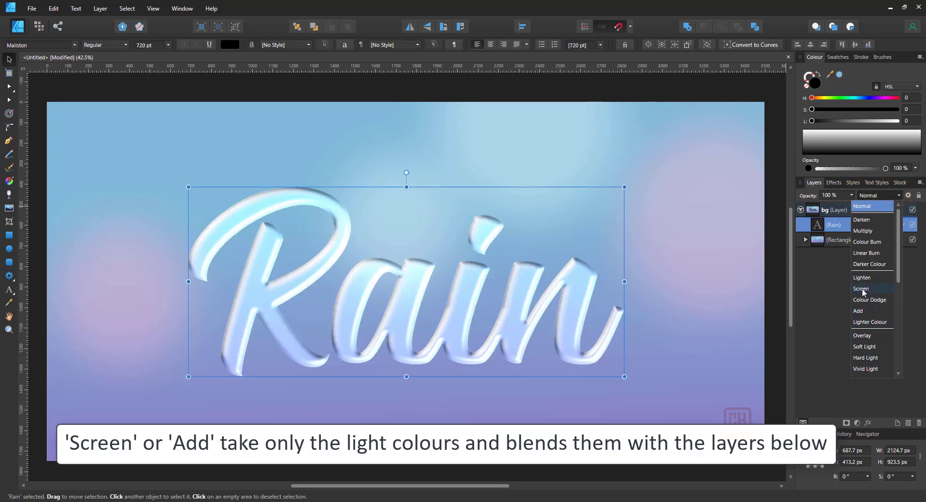
left_click(892, 195)
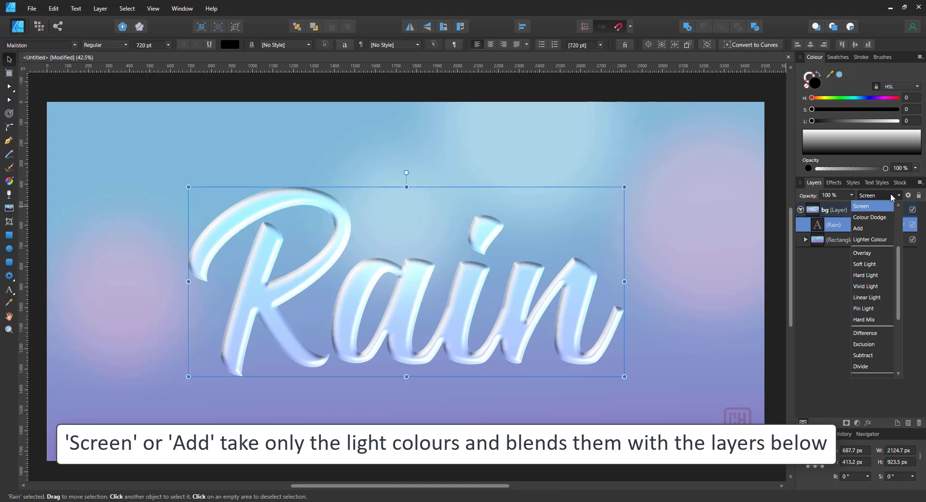
left_click(862, 231)
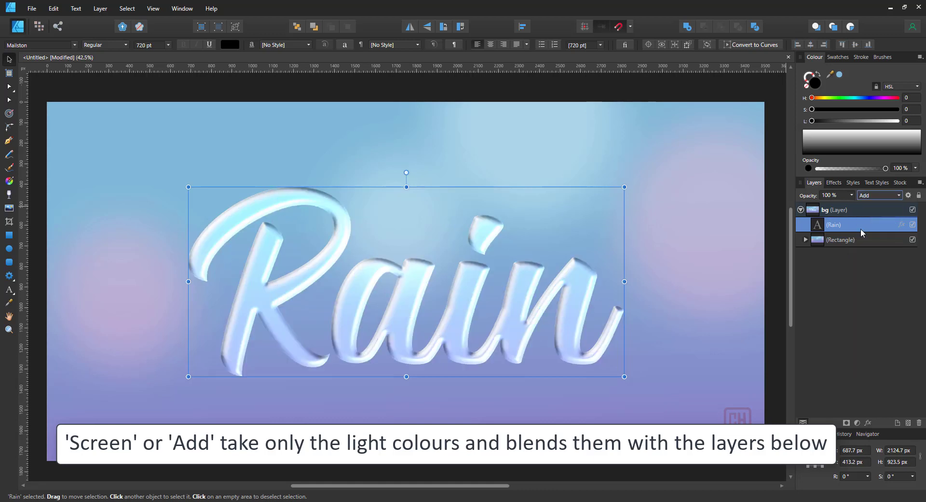
Step: Toggle the text's 3D and Bevel / Emboss effects off and on to compare how each contributes to the look
left_click(901, 225)
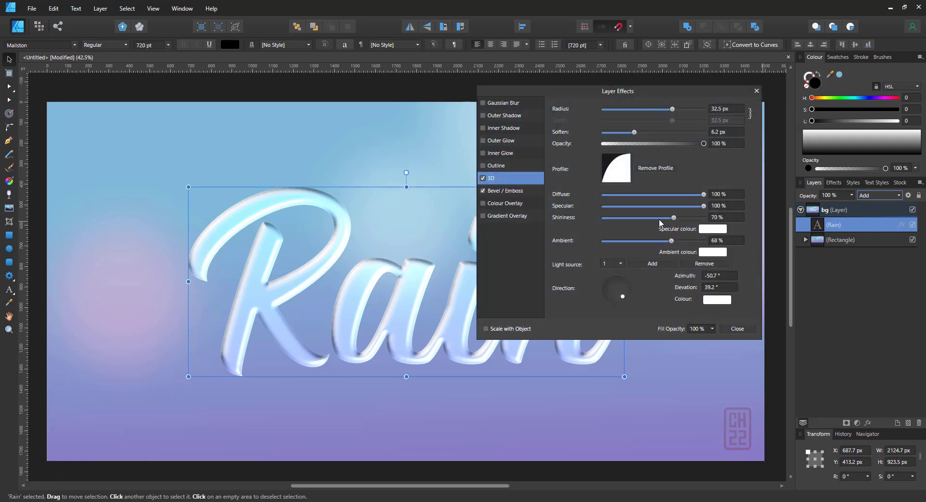
left_click(484, 178)
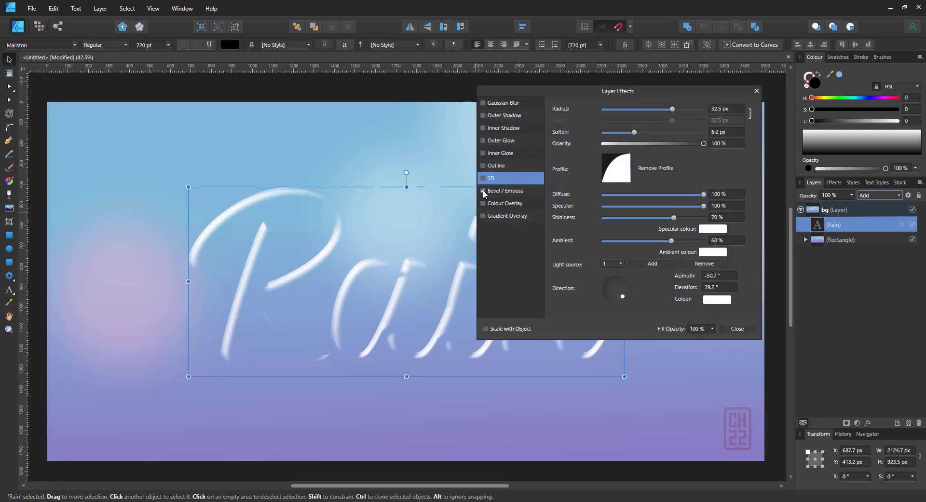
left_click(483, 192)
left_click(483, 191)
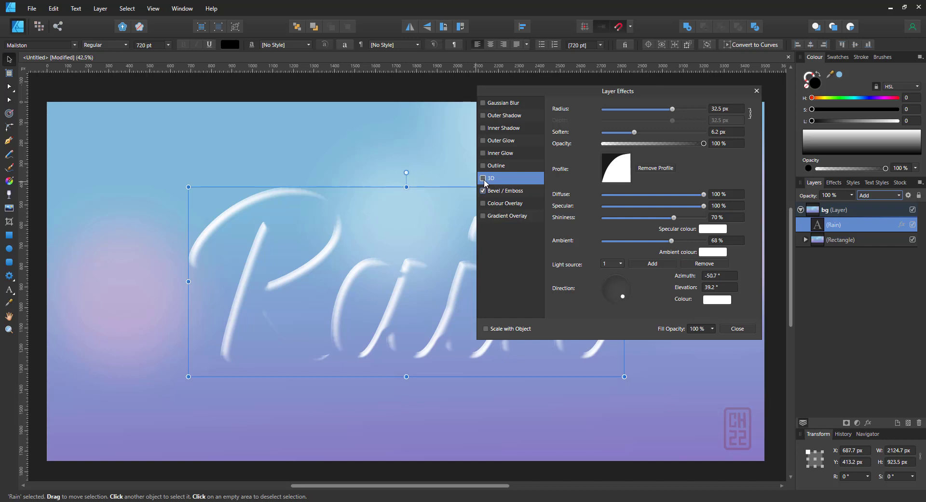
left_click(483, 178)
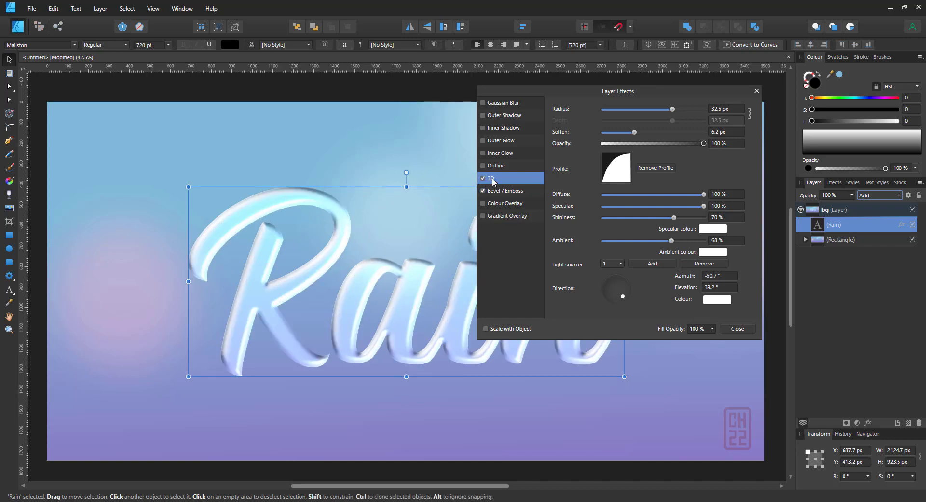
left_click(482, 179)
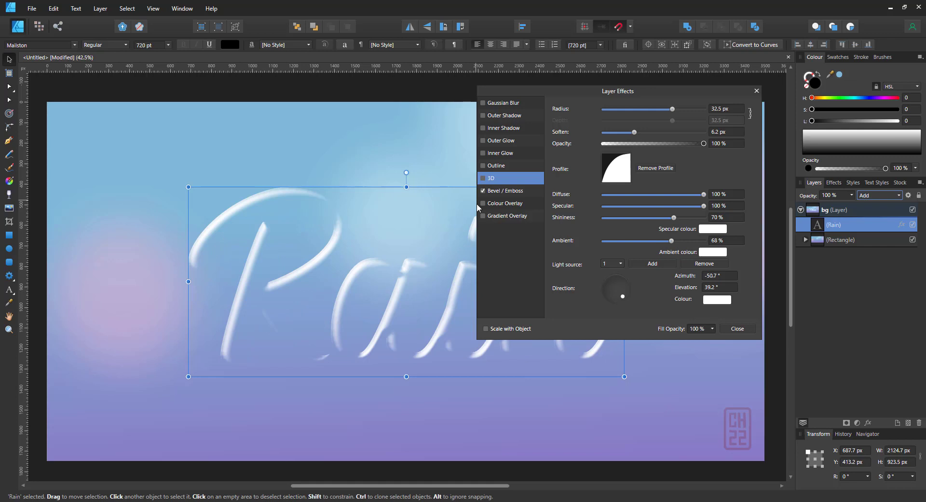
left_click(483, 179)
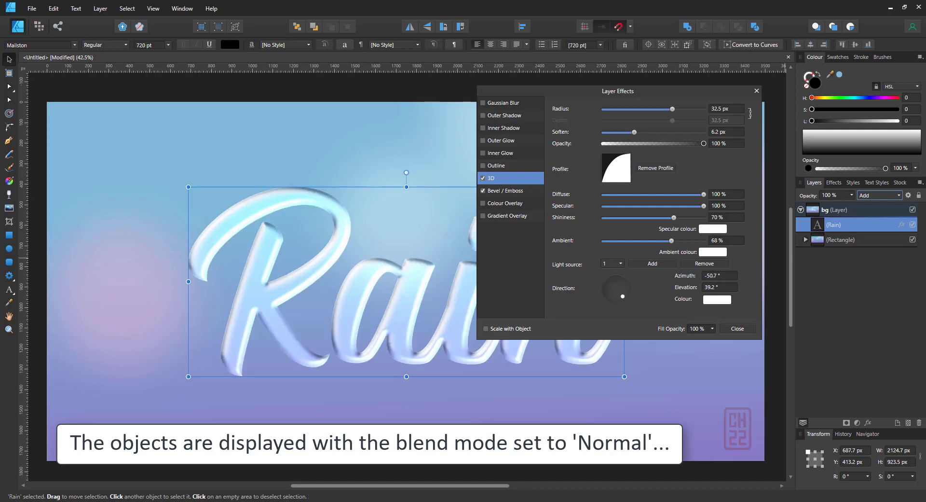
Step: Set the blend mode of the "Rain" text layer back to Normal
left_click(879, 212)
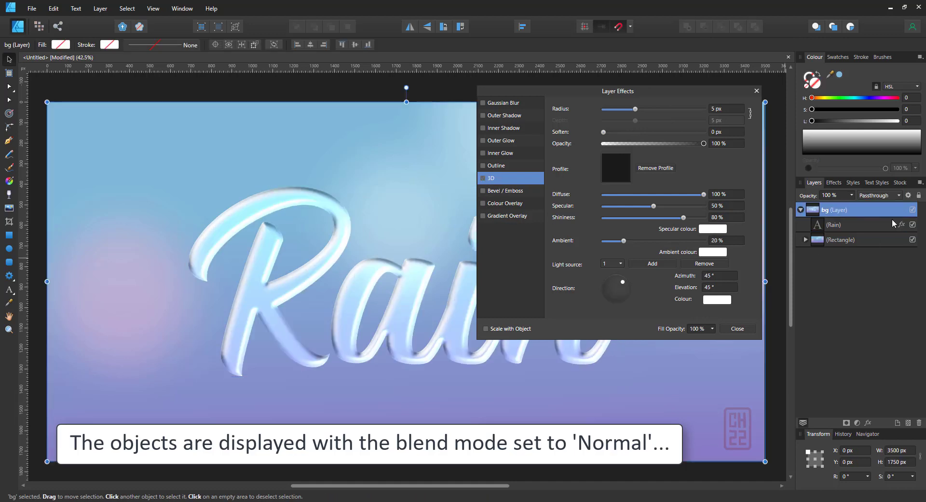
left_click(894, 223)
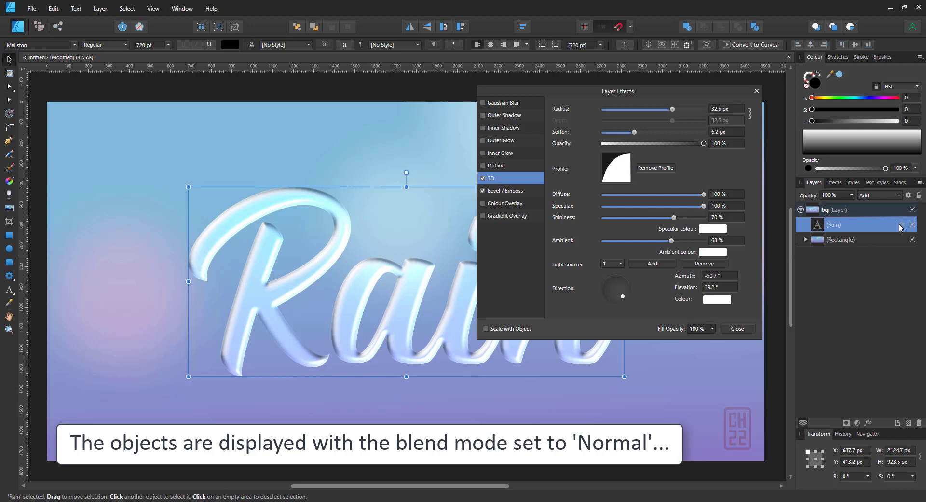
left_click(891, 197)
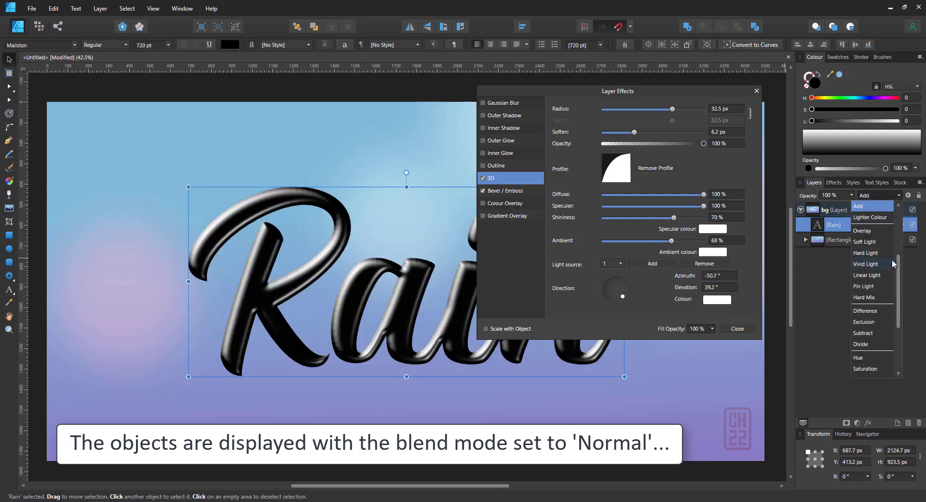
left_click_drag(898, 262, 898, 203)
left_click(887, 206)
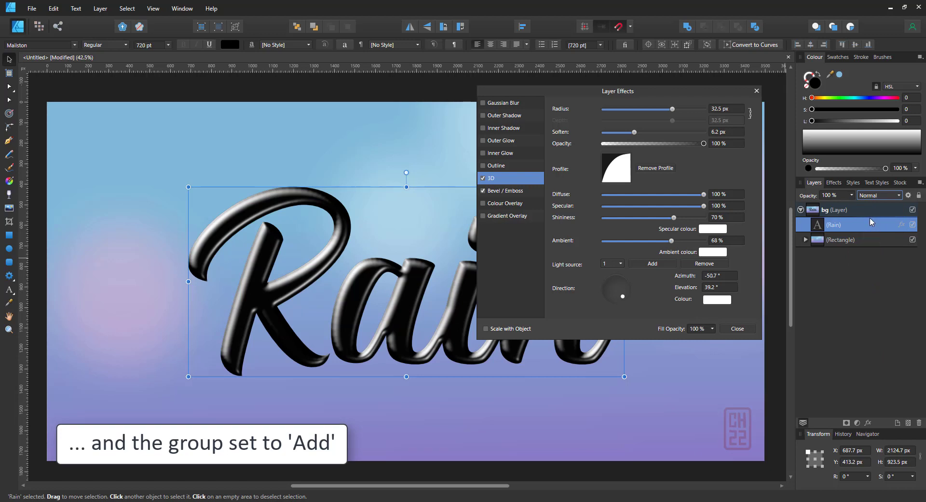
Step: Group the "Rain" text layer and set the new group's blend mode to Add
key("ctrl+g")
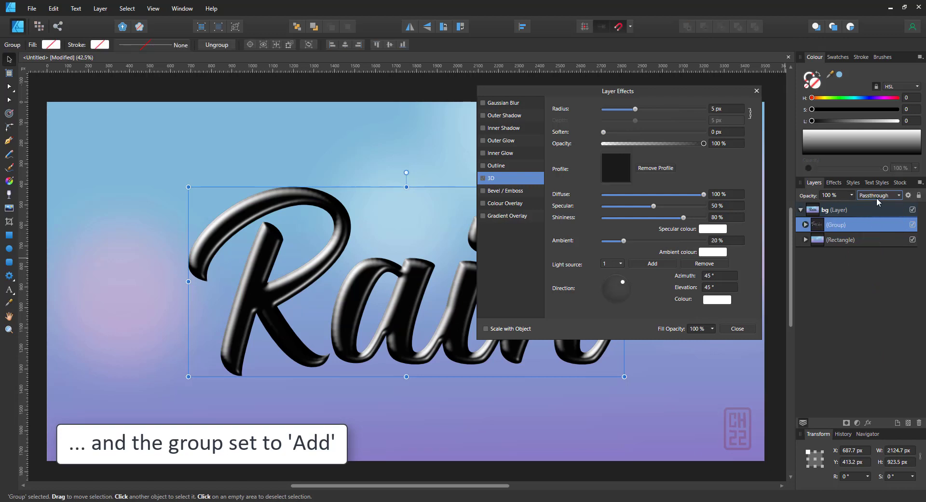
left_click(876, 196)
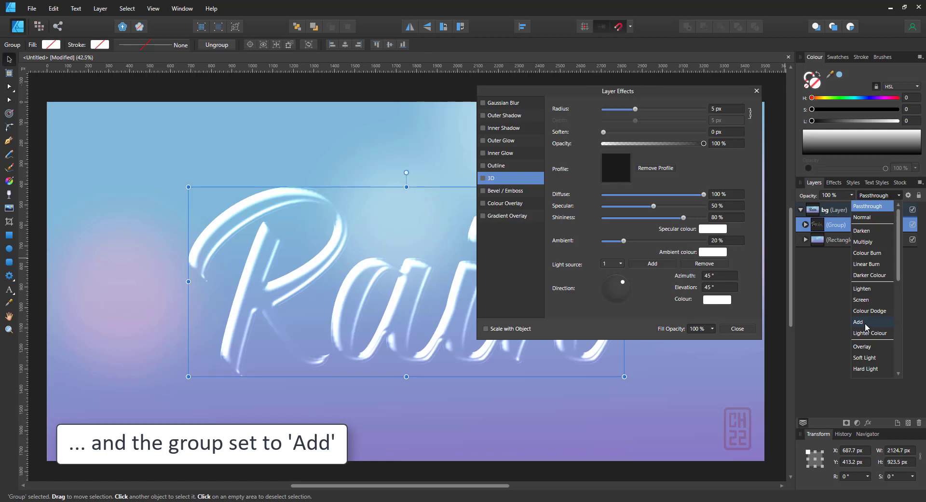
left_click(865, 323)
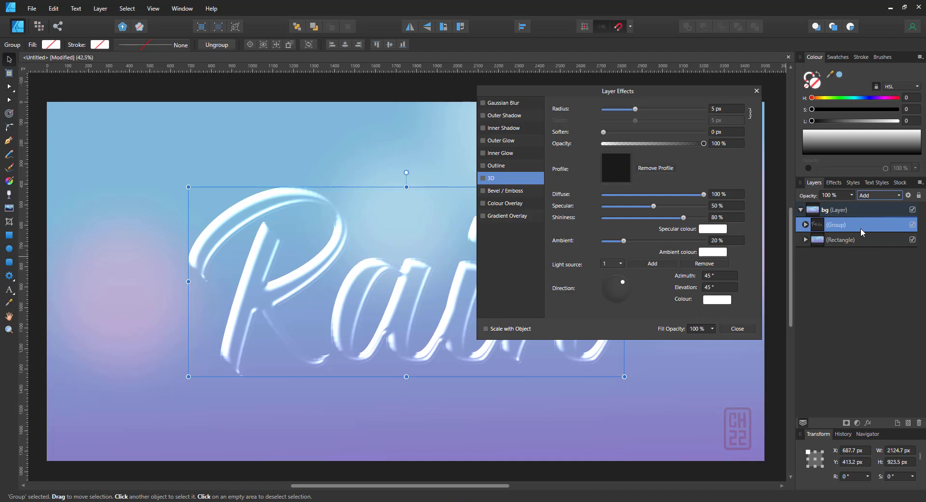
Step: Enable an Outer Shadow on the text group with a radius of 39 px and an offset of 8.5 px
left_click(484, 116)
left_click(494, 116)
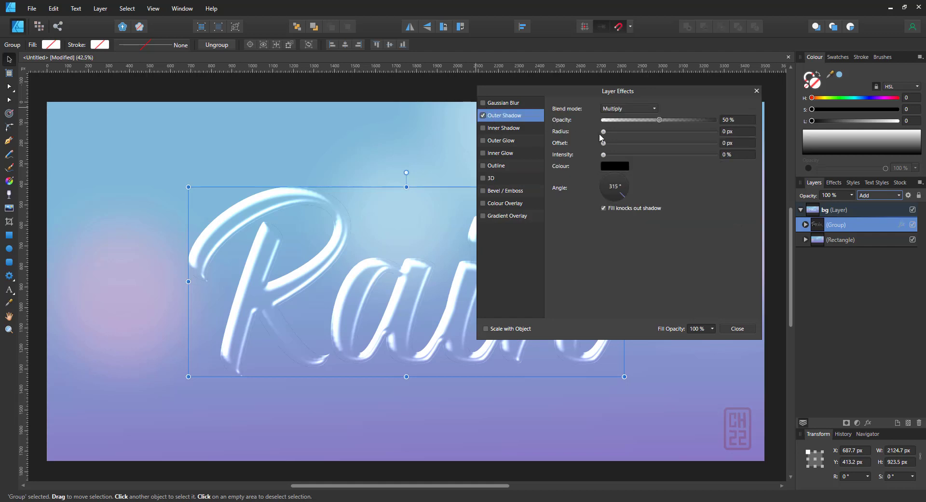
left_click_drag(603, 131, 689, 133)
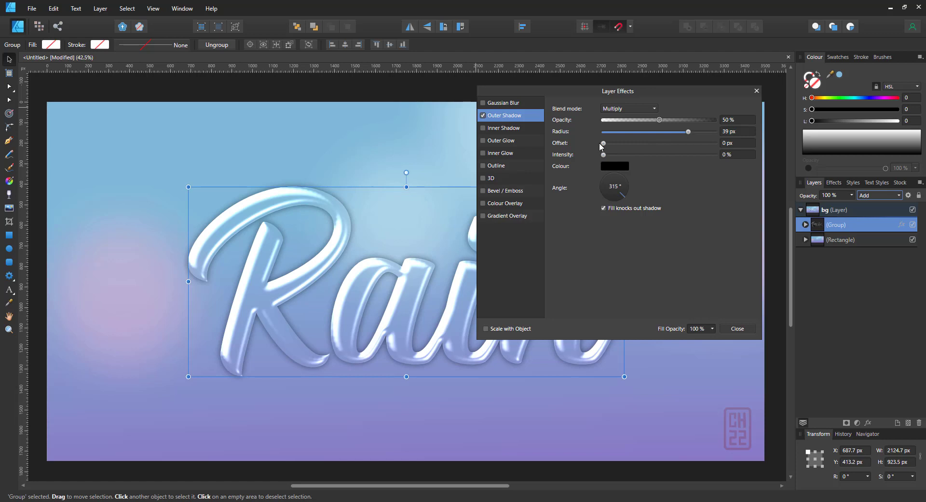
left_click_drag(600, 144, 649, 145)
Step: Colour the group's outer shadow dark blue, with saturation 100 and lightness 17, and close the layer effects
left_click(622, 166)
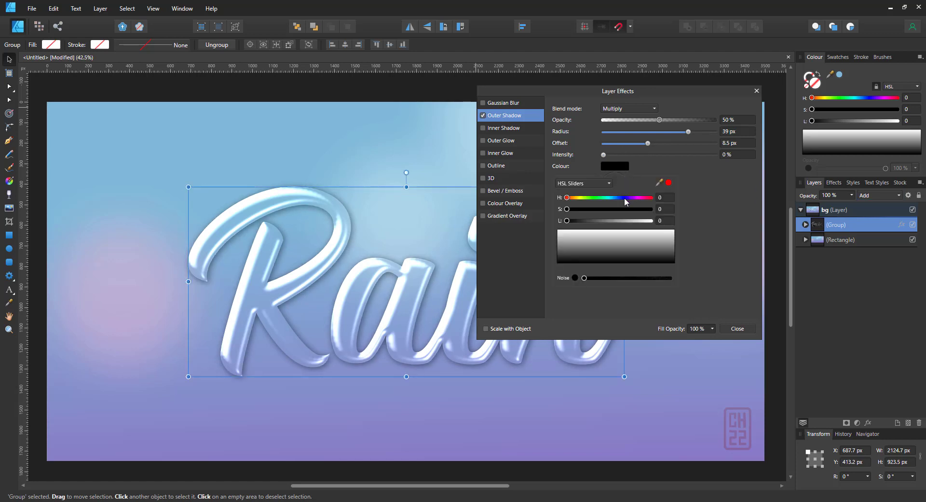
left_click(630, 197)
left_click(649, 209)
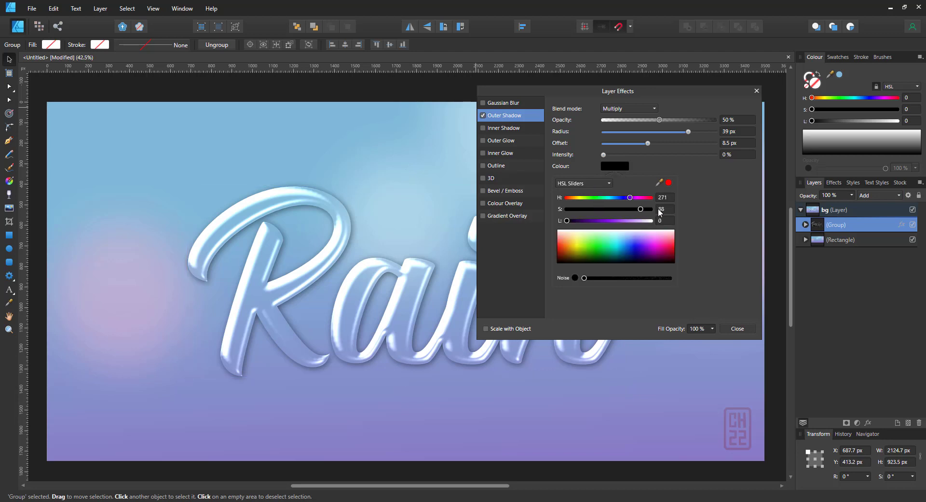
left_click_drag(568, 221, 584, 225)
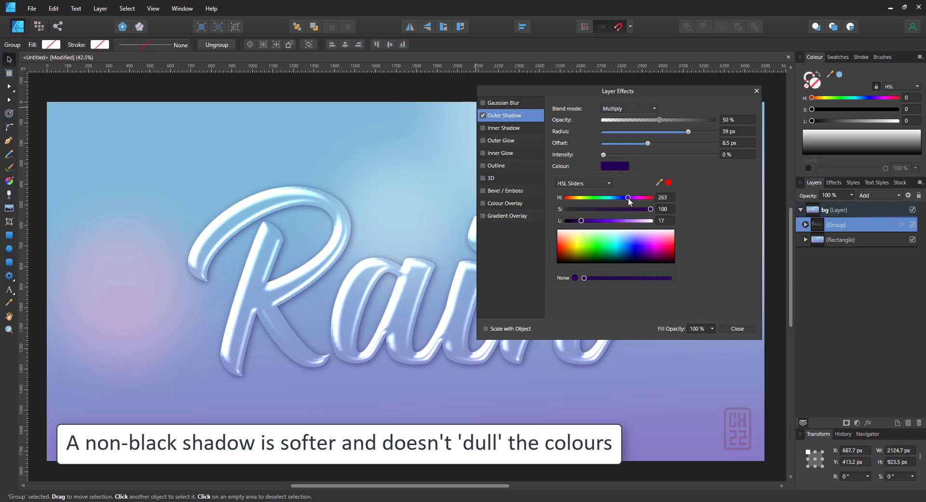
left_click_drag(629, 199, 622, 199)
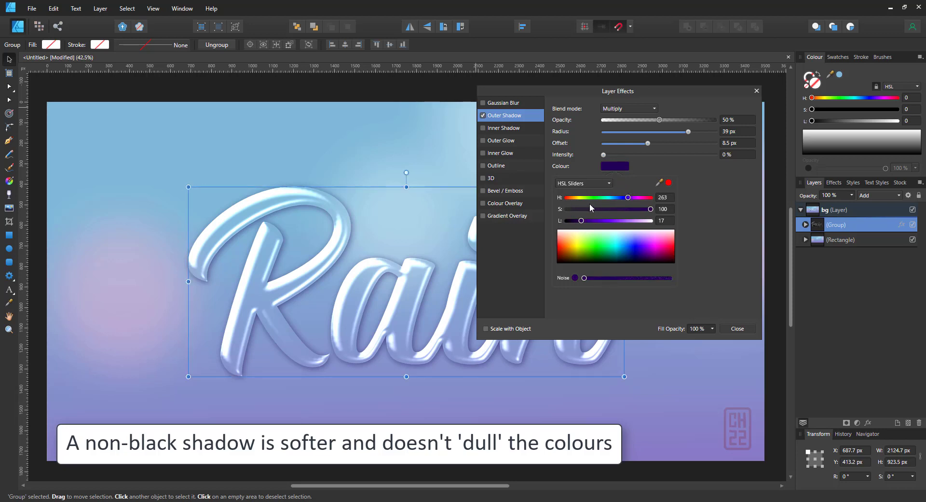
left_click(737, 329)
left_click(737, 328)
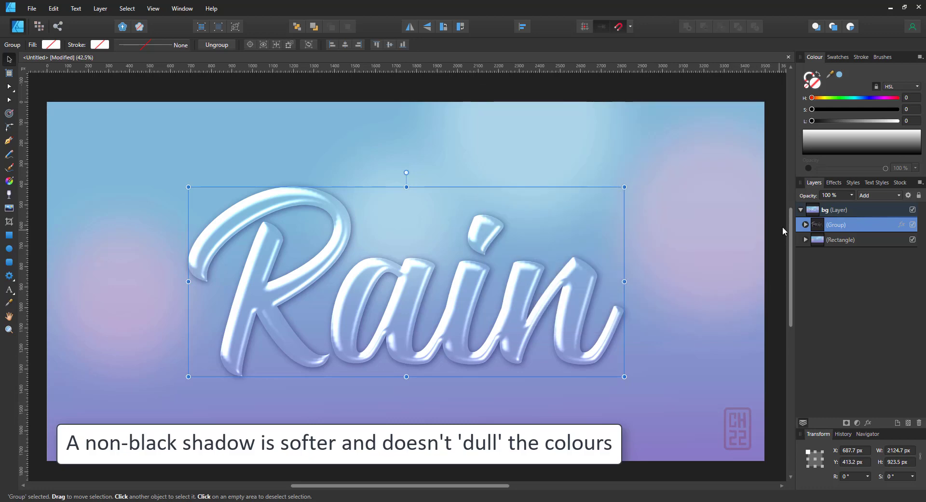
Step: Review the effects and blend mode of the "Rain" text inside the group, and those of the group itself
left_click(805, 225)
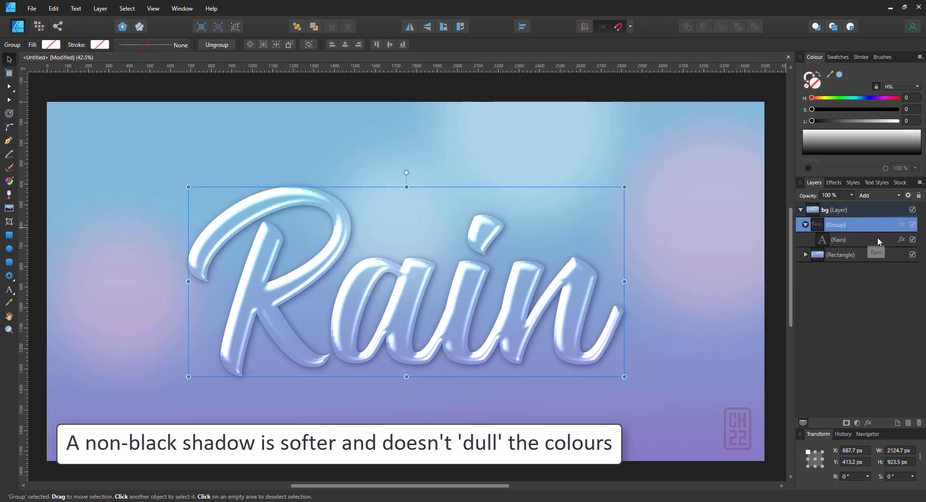
left_click(902, 239)
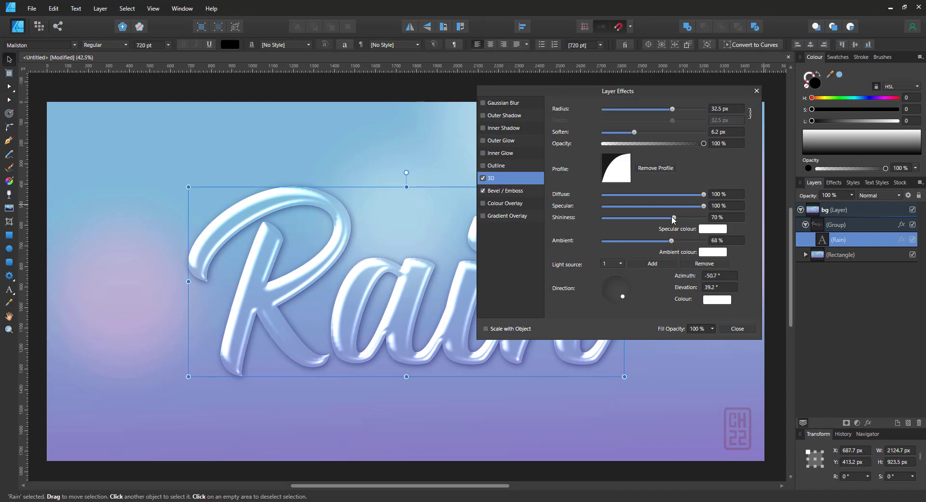
left_click(873, 195)
left_click(870, 207)
left_click(862, 223)
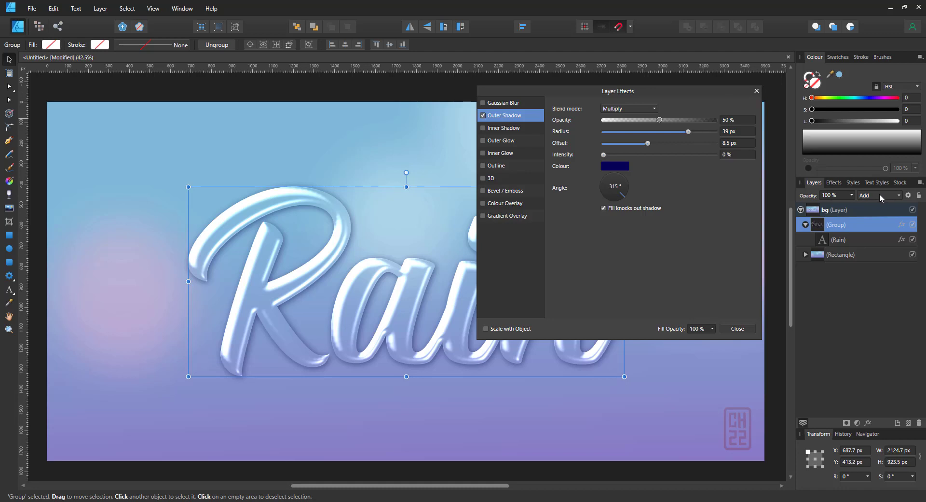
Step: Set the blend mode of the group's outer shadow to Overlay and close the layer effects
left_click(632, 108)
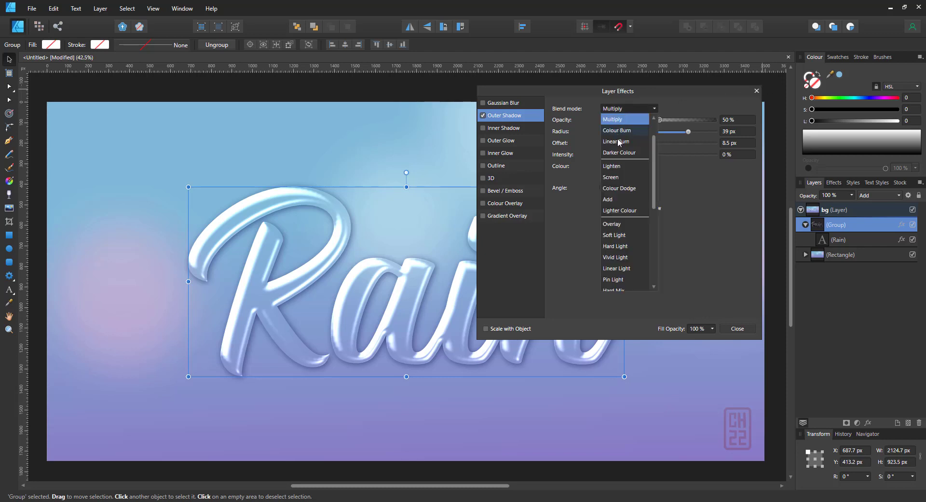
left_click(617, 224)
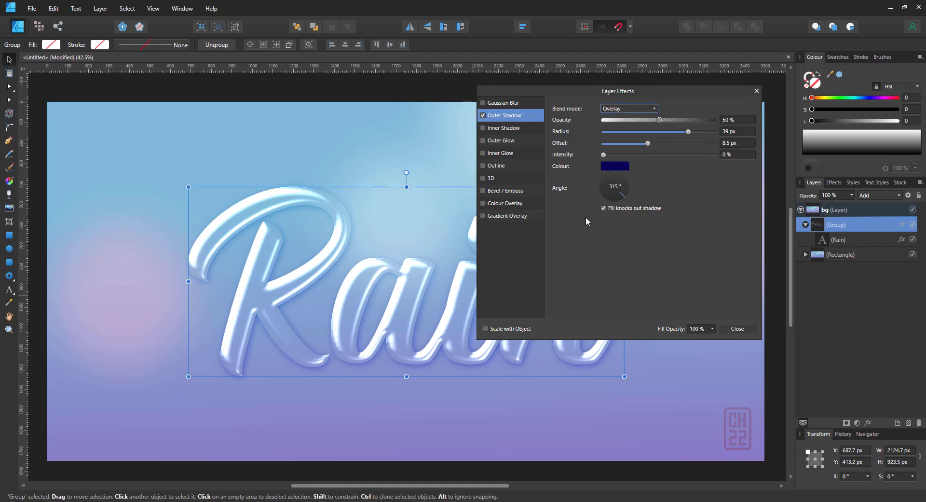
left_click(756, 91)
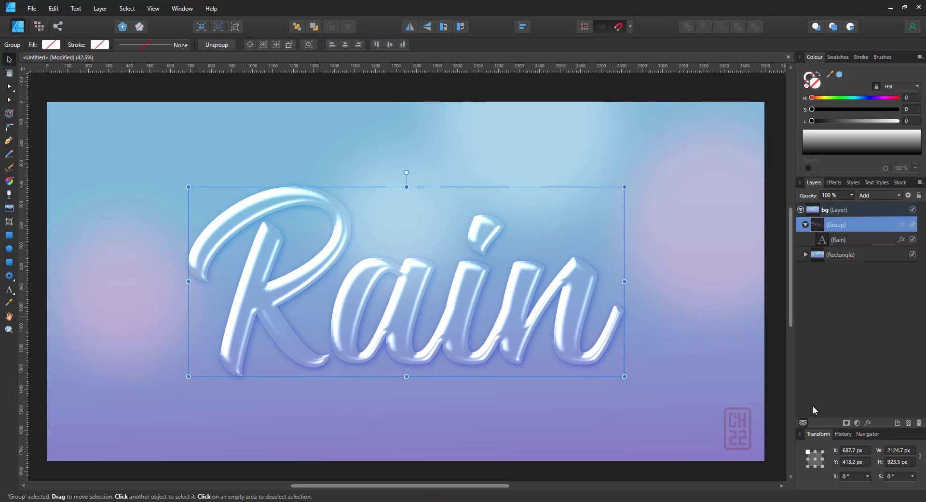
Step: Add a new layer above bg and move the text group out of the bg layer, directly below the new layer
left_click(896, 422)
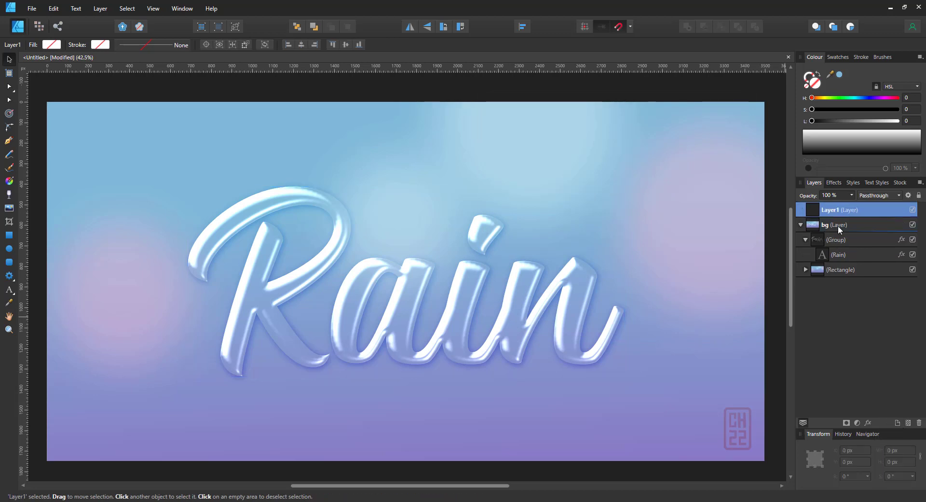
double_click(829, 210)
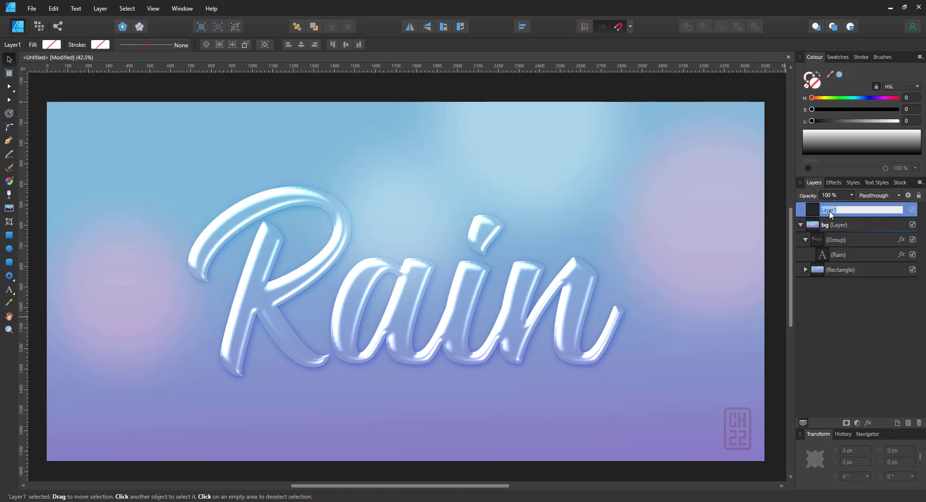
left_click(835, 240)
left_click_drag(834, 241, 837, 214)
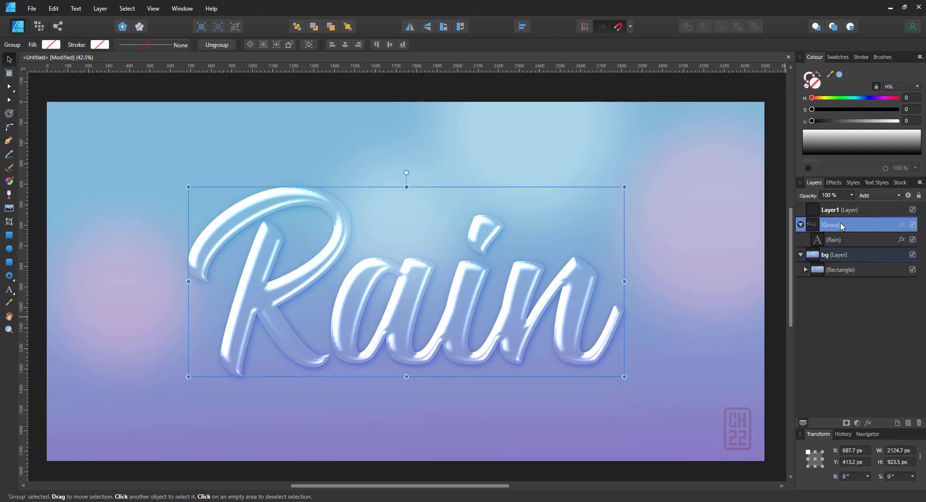
Step: Rename the new empty layer as drops
double_click(837, 214)
type("drops")
key("Return")
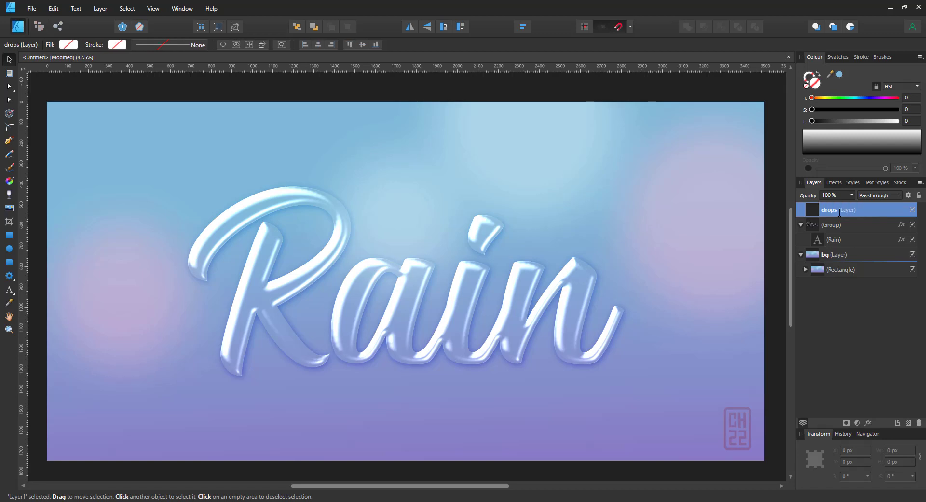
Step: Draw thirteen near-white circles of varying sizes above and to the right of the word on the drops layer
left_click(9, 248)
left_click_drag(406, 139, 437, 170)
left_click_drag(434, 171, 451, 188)
left_click_drag(537, 196, 562, 220)
left_click_drag(562, 165, 606, 208)
mouse_move(623, 233)
left_mouse_down()
mouse_move(642, 252)
mouse_move(662, 239)
left_mouse_up()
left_click_drag(624, 142, 640, 158)
left_click_drag(662, 146, 700, 186)
left_click_drag(690, 348, 700, 358)
left_click_drag(661, 246, 667, 252)
left_click_drag(673, 239, 683, 248)
left_click_drag(700, 161, 710, 171)
Step: Duplicate all the circles, rotate the copies 180° and place them on the left and lower part of the canvas
left_click(10, 60)
scroll(852, 338, "down", 2)
left_click(851, 344, "shift")
left_click(211, 47)
key("ctrl+j")
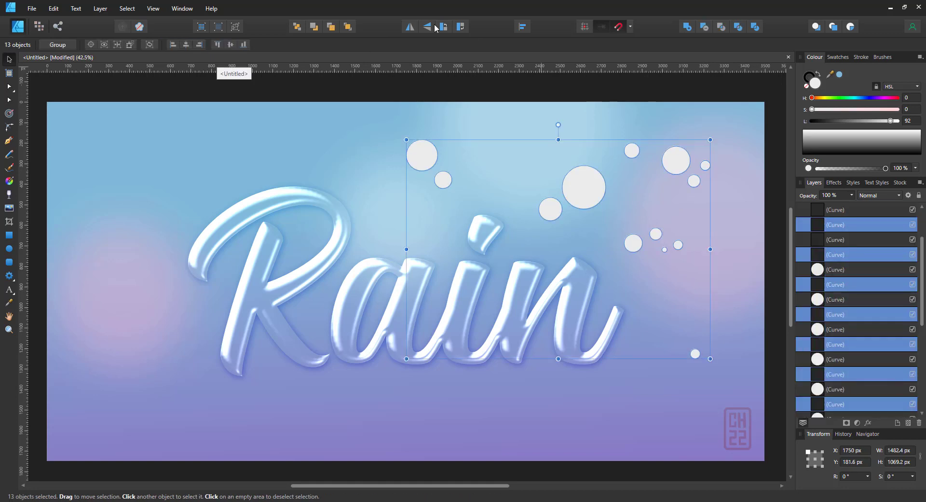
left_click(443, 27)
left_click(442, 28)
left_click_drag(514, 316, 149, 143)
Step: Duplicate the large lower-left circle and reshape its nodes into an elongated drop in the canvas's upper-left area
left_click(197, 396)
key("ctrl+j")
left_click(10, 87)
left_click_drag(127, 179, 175, 137)
left_click_drag(164, 144, 172, 158)
Step: Select all the curves in the drops layer and group them, undoing a trial Boolean Add first
scroll(907, 280, "up", 3)
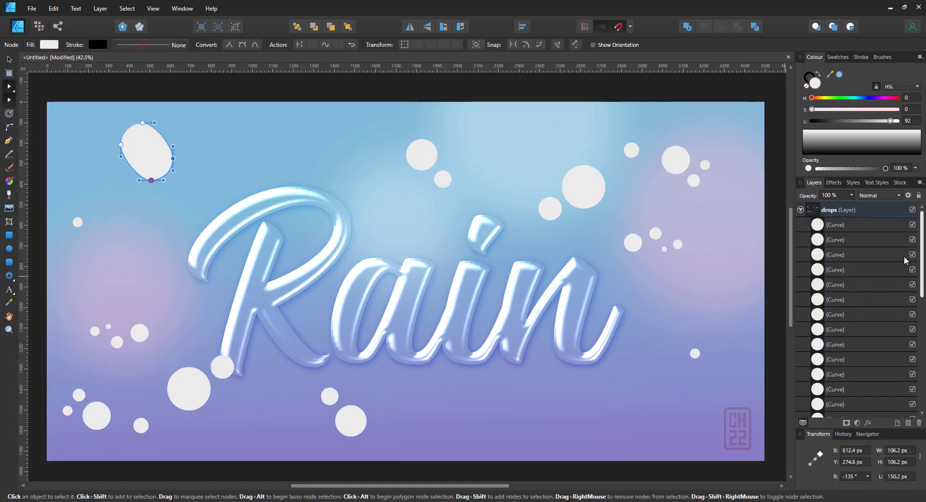
left_click(890, 225)
scroll(855, 310, "down", 6)
left_click_drag(922, 350, 914, 195)
left_click_drag(922, 291, 916, 389)
left_click(862, 389, "shift")
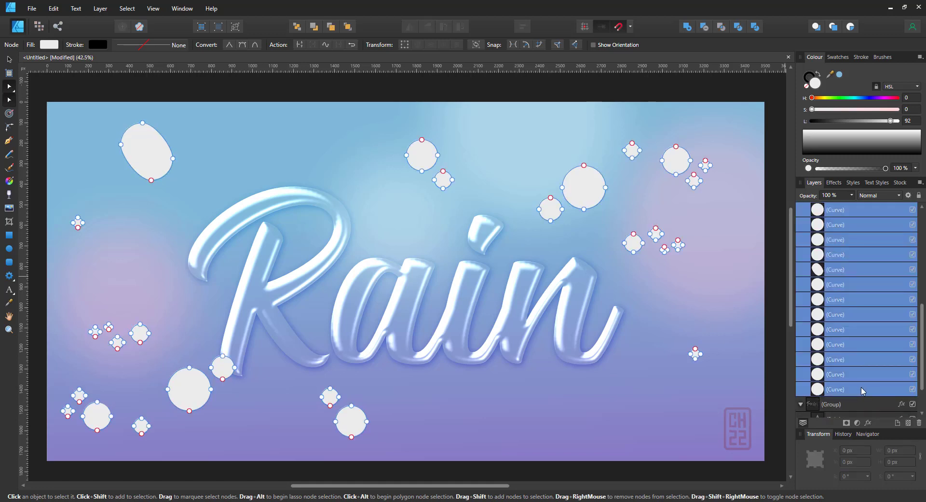
left_click(687, 26)
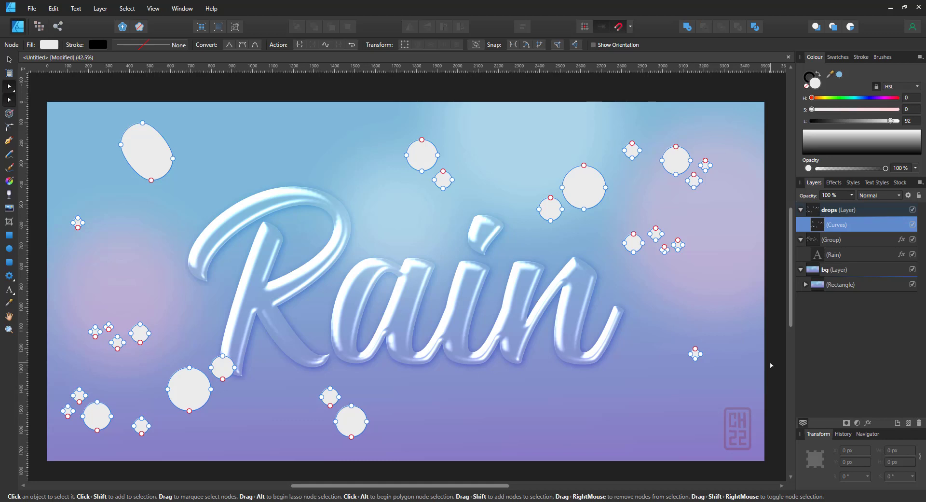
key("ctrl+z")
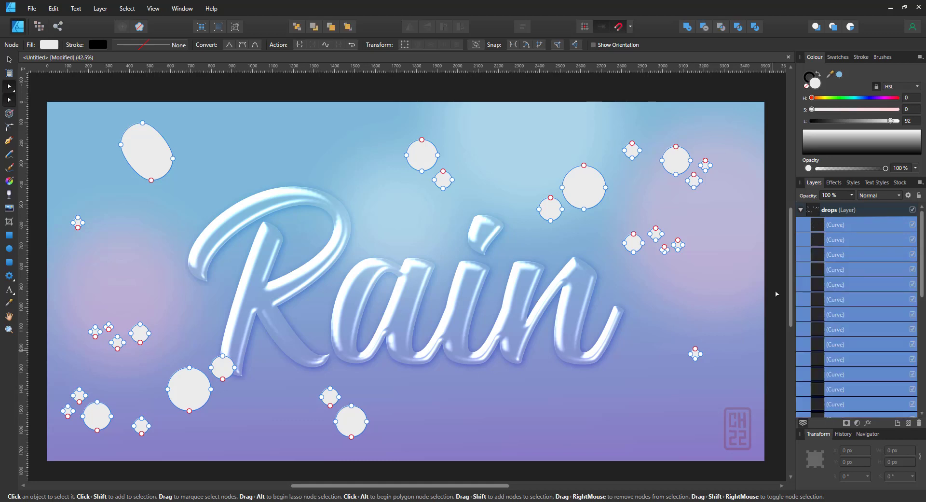
key("ctrl+g")
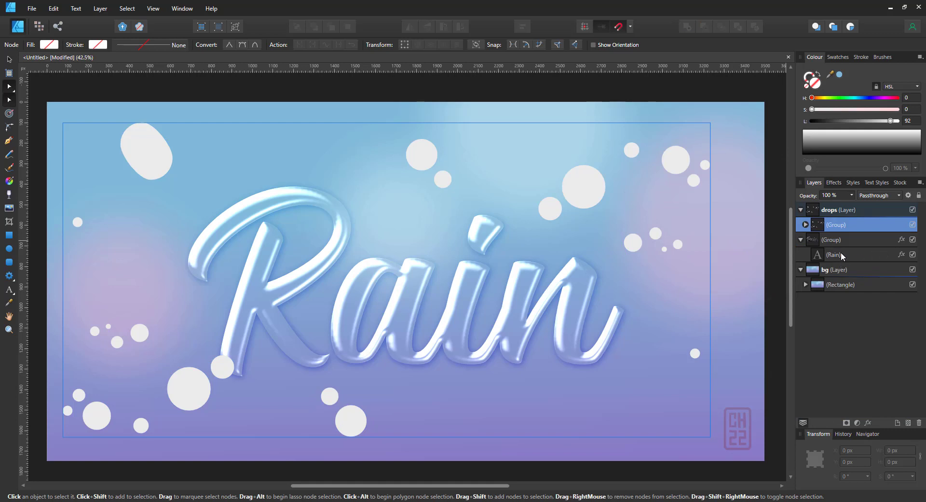
Step: Paste the "Rain" text's effects onto the drops' group, and the text group's effects and Add mode onto the drops layer
left_click(884, 250)
left_click(851, 225)
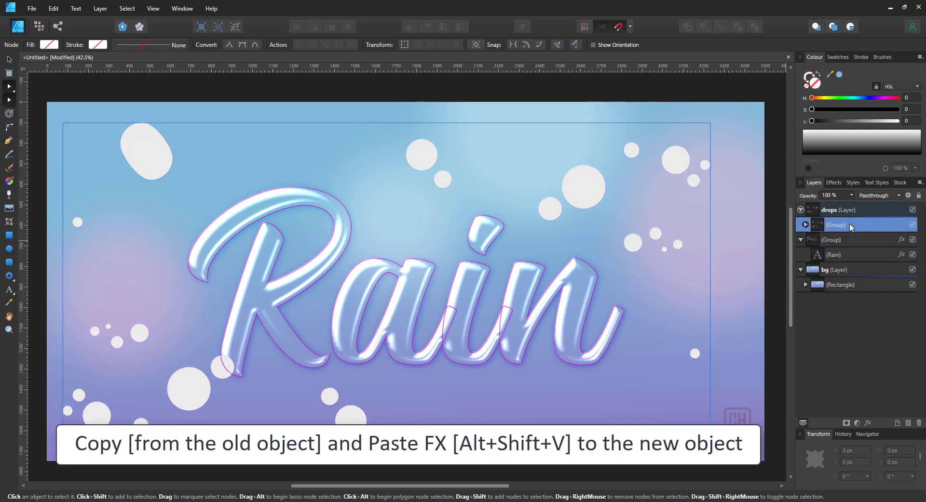
key("alt+shift+v")
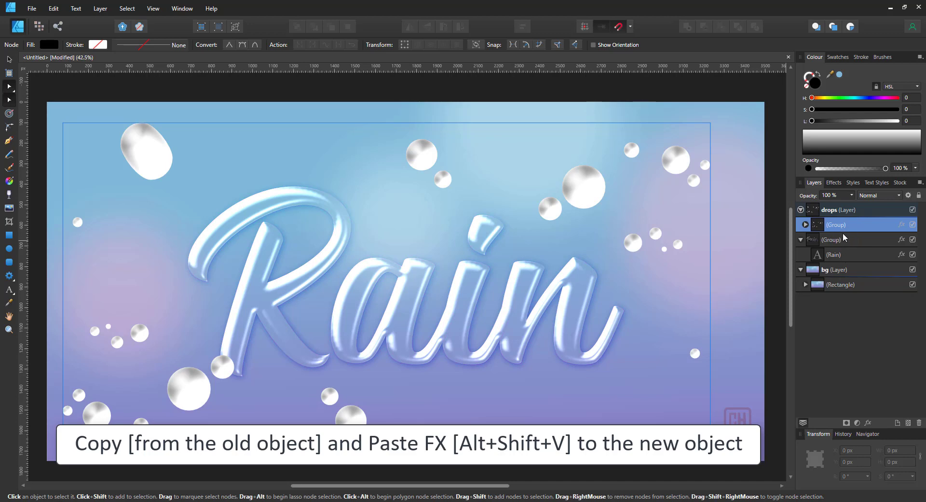
left_click(842, 240)
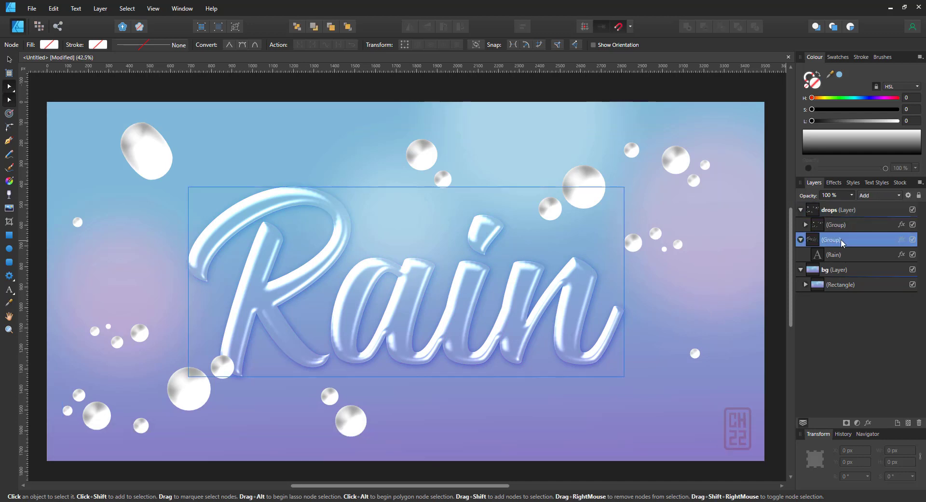
left_click(843, 211)
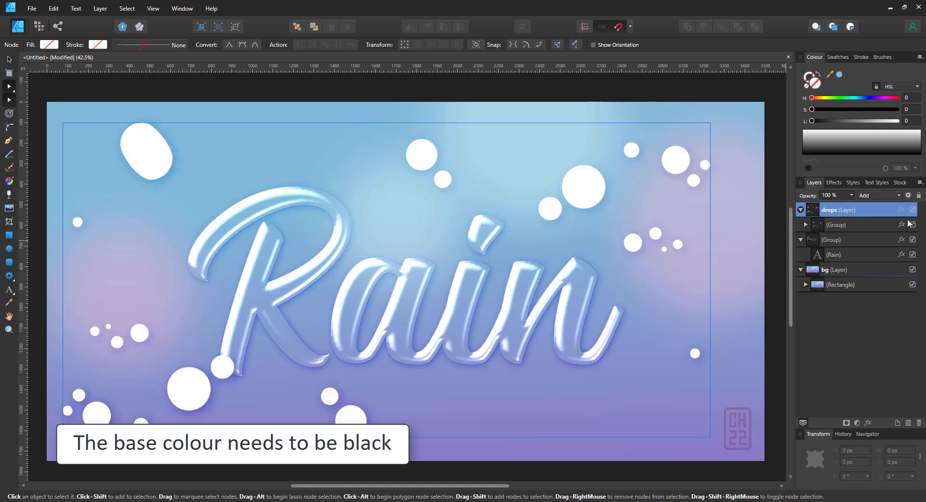
Step: Select all the drop curves inside the group and set their fill to black
left_click(851, 226)
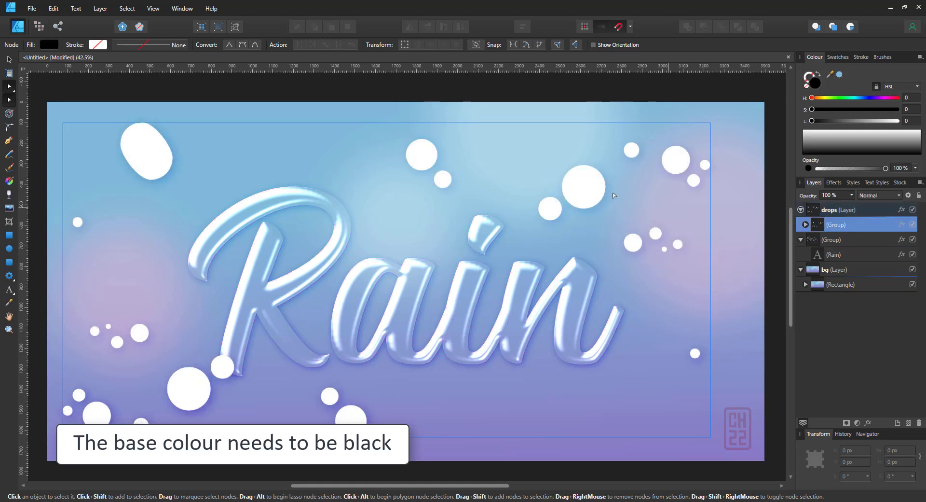
left_click(805, 224)
left_click(844, 245)
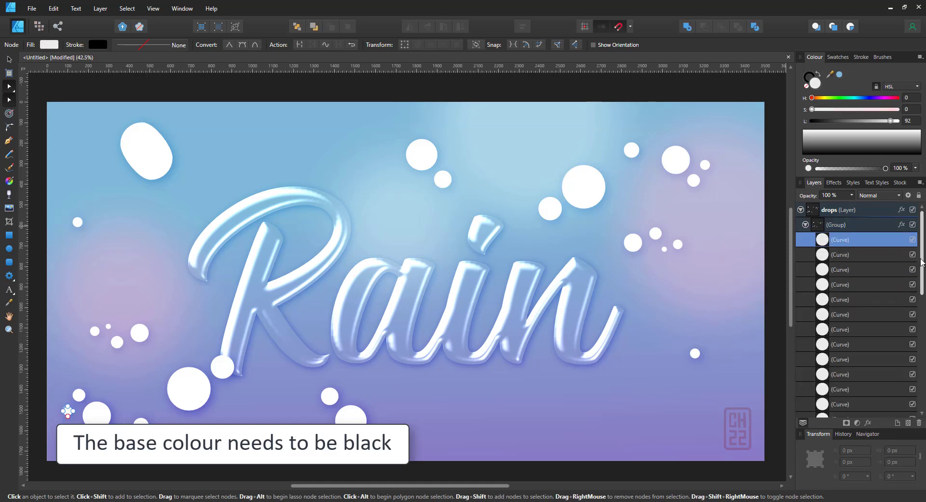
scroll(849, 299, "down", 5)
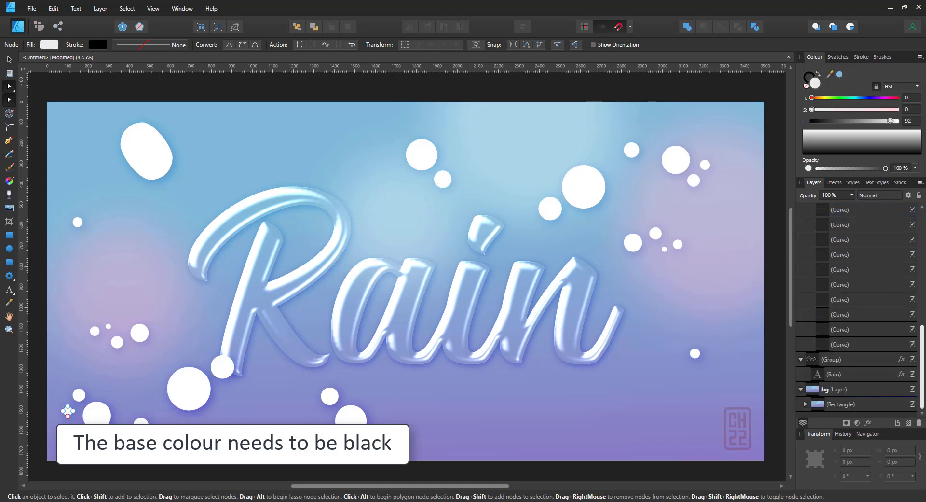
left_click(855, 348, "shift")
left_click(813, 143)
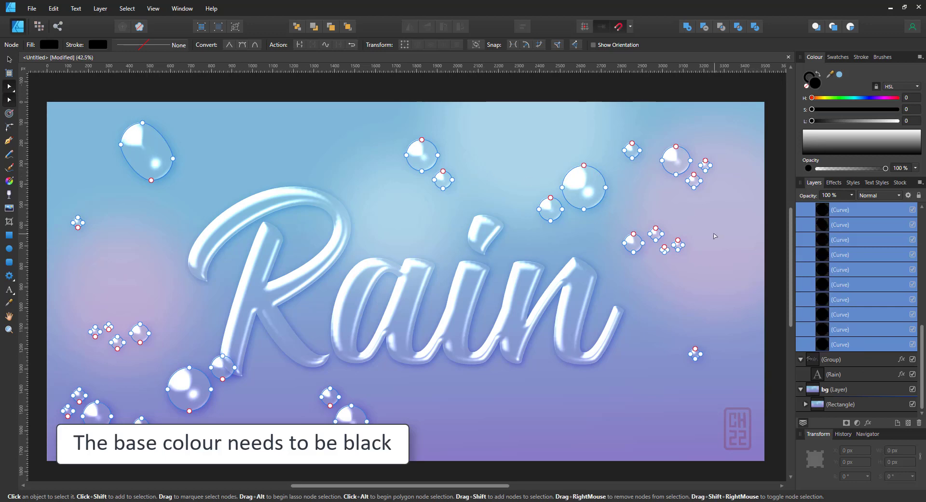
scroll(915, 375, "up", 5)
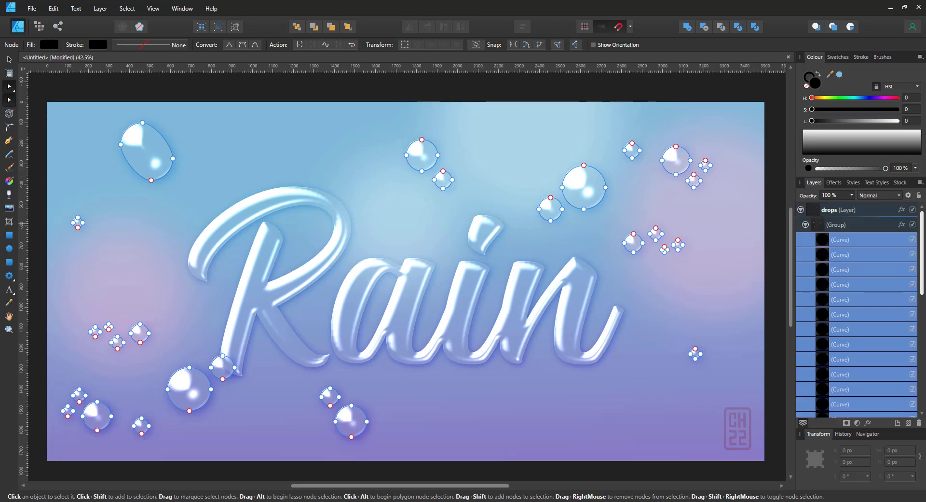
Step: Set the drops group's Bevel / Emboss effect to 47.3 px radius and 11.8 px soften, lit from azimuth 132.4° and elevation 55.5°
left_click(901, 224)
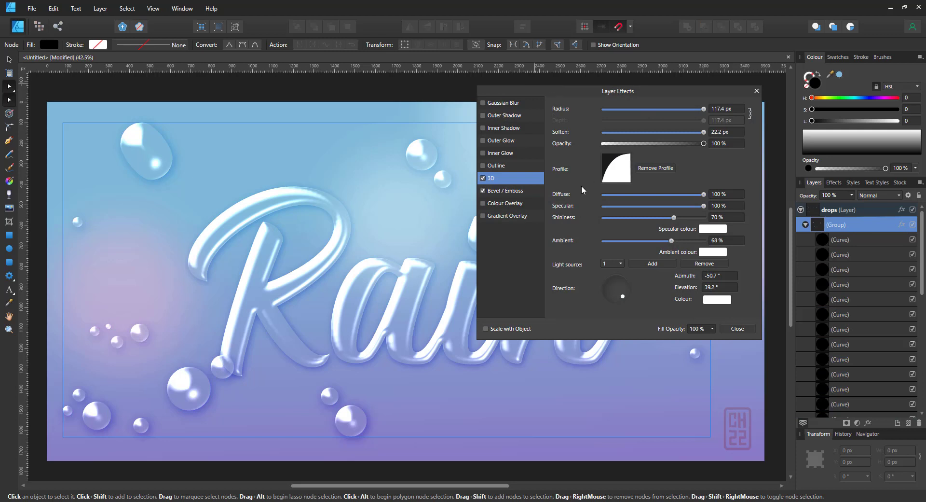
left_click(505, 191)
left_click_drag(703, 121, 663, 143)
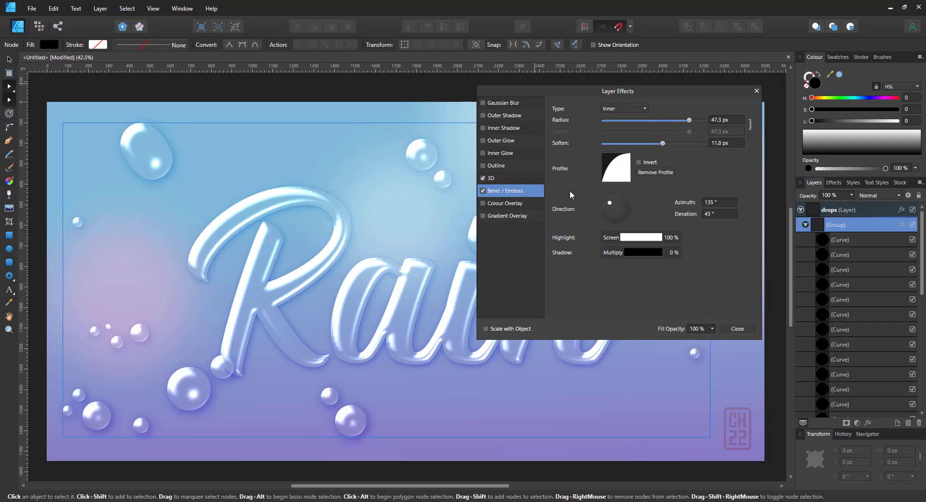
left_click_drag(610, 204, 615, 209)
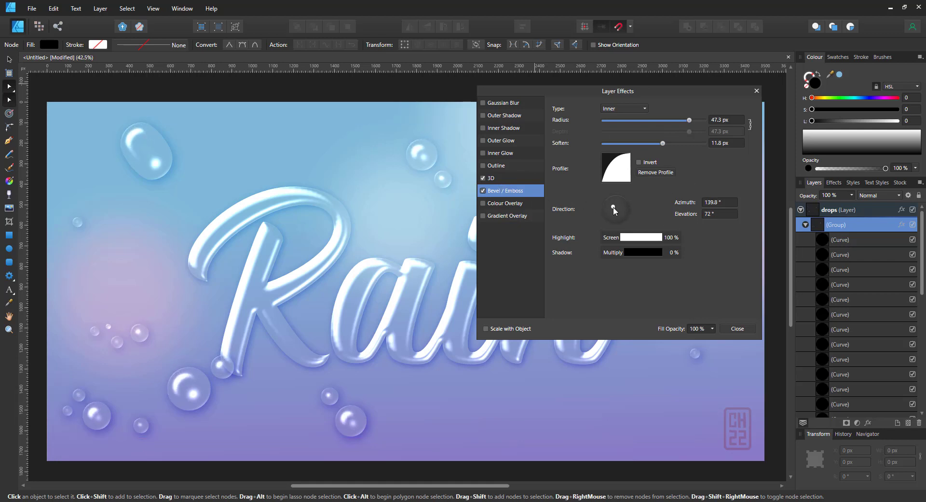
left_click(612, 204)
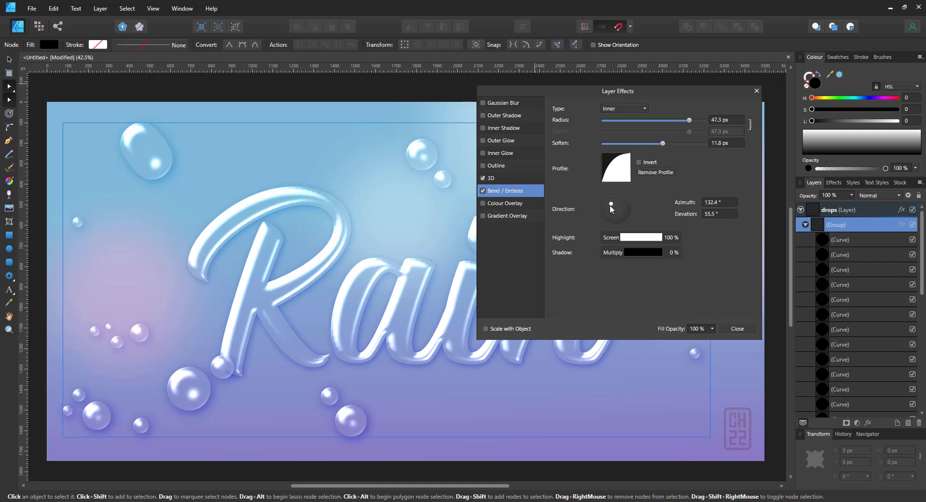
Step: Set the drops group's 3D effect to 20 px soften and 25 px radius, trying radii of 200, 15 and 50 px first
left_click(490, 178)
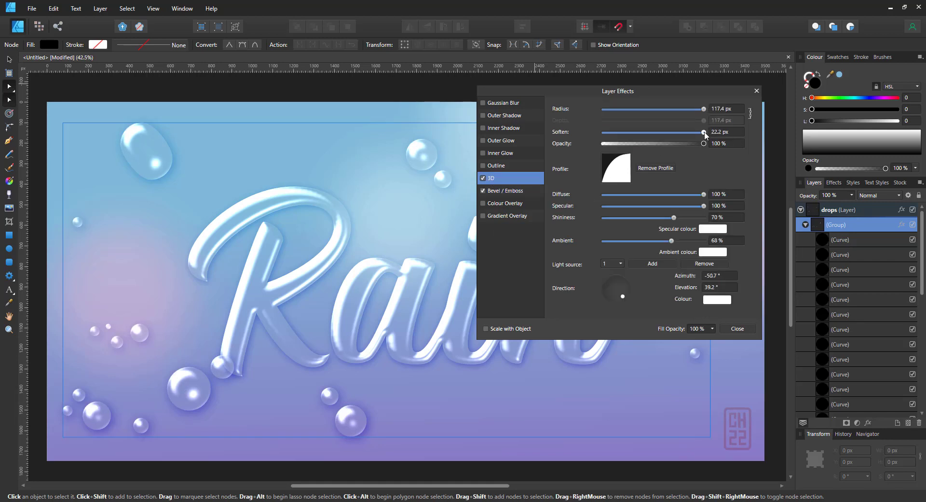
scroll(717, 111, "up", 2)
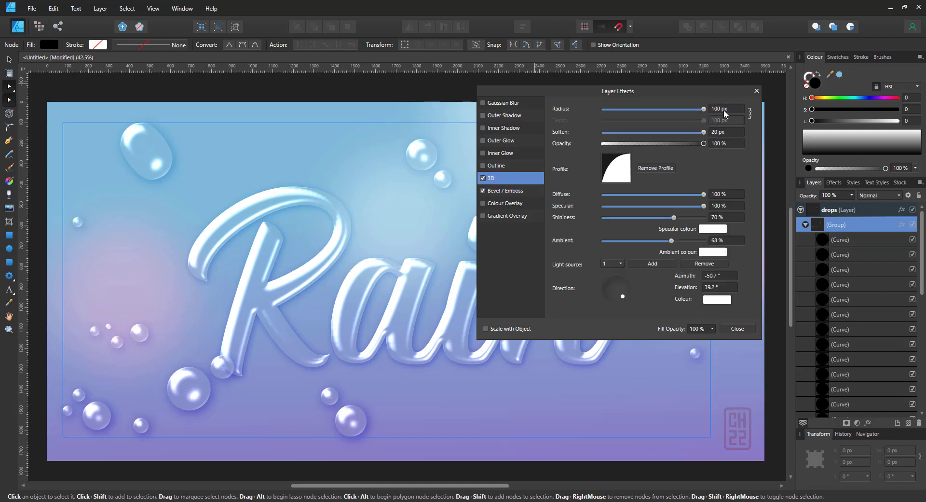
left_click(727, 110)
type("200")
key("Return")
left_click(727, 110)
type("15")
key("Return")
left_click(725, 112)
type("50")
key("Return")
left_click(727, 110)
type("25")
key("Return")
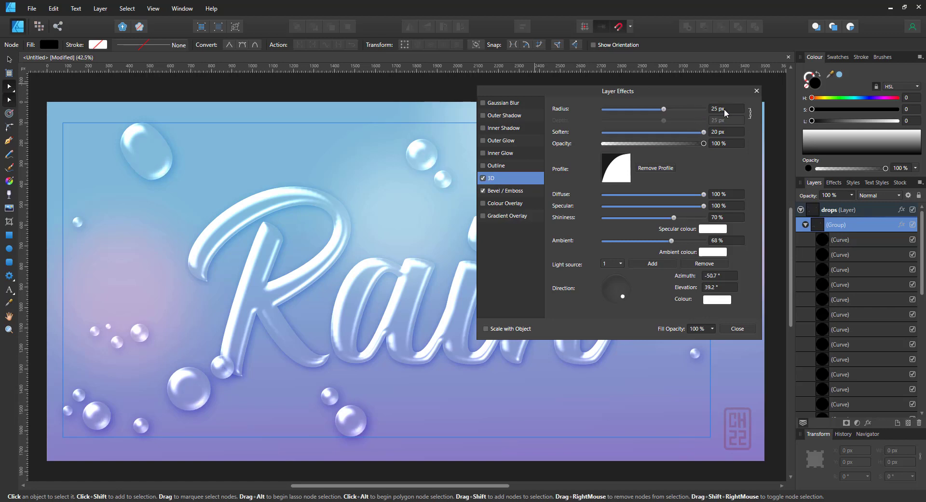
left_click(757, 91)
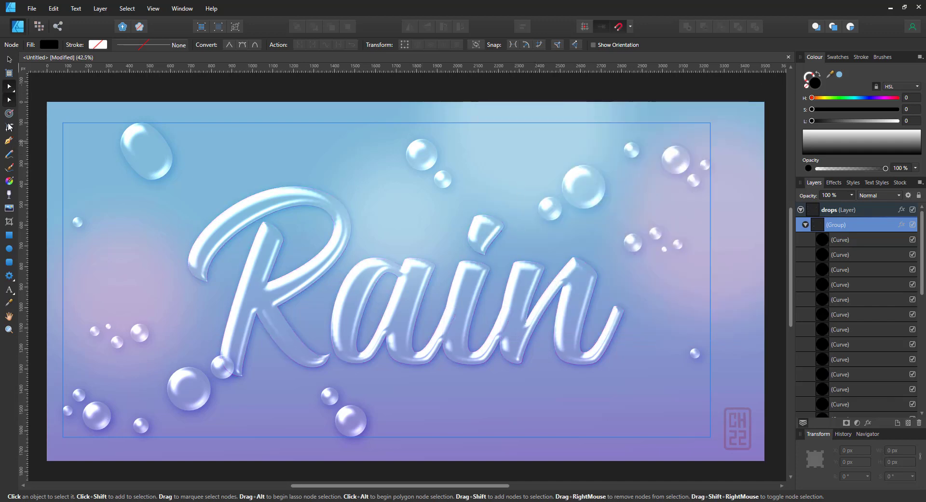
Step: Reshape the round drops above the letters "a", "i" and "n" into irregular drops by moving their nodes
left_click(418, 167)
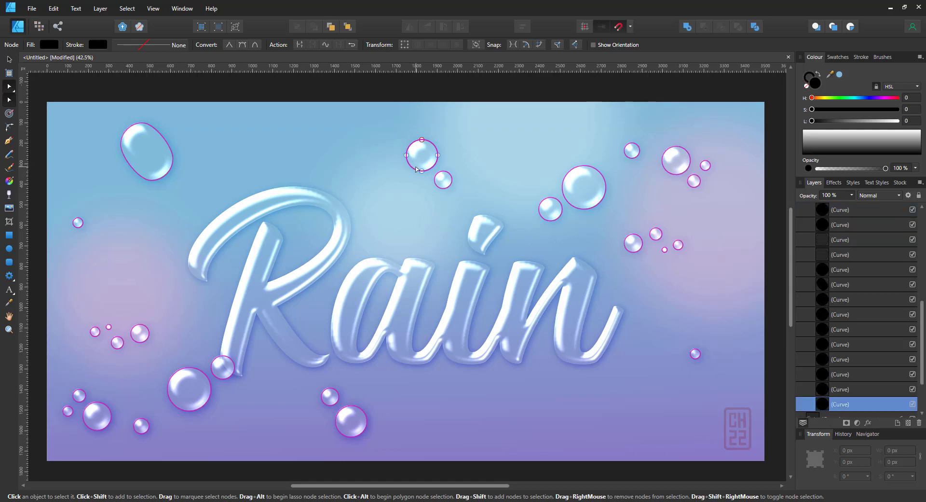
left_click(443, 178)
left_click_drag(448, 185, 455, 186)
left_click(551, 209)
left_click_drag(557, 216, 574, 198)
left_click(575, 196)
Step: Reshape the large drop and its two small neighbours in the canvas's upper-right area by moving their nodes
left_click(676, 161)
left_click_drag(689, 160, 696, 155)
left_click(693, 180)
left_click_drag(694, 186, 693, 194)
left_click(705, 165)
left_click_drag(709, 165, 715, 165)
Step: Reshape the cluster of four small drops beside the upper end of the letter "n" by moving their nodes
left_click(634, 243)
left_click(654, 234)
left_click_drag(650, 233, 675, 251)
left_click(665, 249)
left_click(681, 242)
left_click(678, 244)
left_click_drag(683, 245, 688, 252)
Step: Reshape the large drop below the "R", the two drops at the canvas's lower middle and the lower-left drop by moving nodes
left_click(189, 389)
left_click_drag(161, 382, 195, 415)
left_click_drag(189, 410, 184, 417)
left_click(351, 419)
left_click_drag(351, 406, 332, 380)
left_click(330, 397)
left_click(96, 416)
left_click_drag(75, 409, 89, 441)
left_click_drag(111, 415, 117, 417)
Step: Draw four new circles of different sizes in the canvas's lower-right area with the Ellipse tool
left_click(9, 248)
left_click_drag(576, 295, 598, 316)
left_click_drag(681, 363, 695, 377)
left_click_drag(611, 398, 645, 432)
left_click_drag(573, 399, 601, 437)
Step: Convert the new lower-right circles to curves and move their nodes to form irregular drops
left_click(10, 100)
left_click(846, 268, "shift")
left_click(215, 46)
mouse_move(616, 378)
left_mouse_down()
mouse_move(643, 400)
mouse_move(632, 392)
left_mouse_up()
left_click_drag(581, 426, 573, 433)
left_click_drag(591, 436, 588, 441)
left_click_drag(581, 399, 579, 391)
left_click_drag(688, 376, 688, 381)
left_click_drag(601, 303, 587, 323)
left_click(695, 353)
Step: Rearrange several drops around the word "Rain", moving the large lower-left drop to the canvas's right edge and flipping it horizontally
left_click(9, 59)
left_click_drag(694, 354, 497, 367)
left_click_drag(497, 367, 177, 175)
left_click_drag(139, 333, 168, 199)
left_click_drag(117, 341, 220, 271)
mouse_move(187, 392)
left_mouse_down()
mouse_move(132, 296)
mouse_move(110, 318)
mouse_move(58, 299)
mouse_move(709, 335)
mouse_move(782, 301)
left_mouse_up()
left_click(409, 27)
left_click(9, 100)
left_click(9, 59)
left_click_drag(922, 316, 922, 222)
left_click(805, 224)
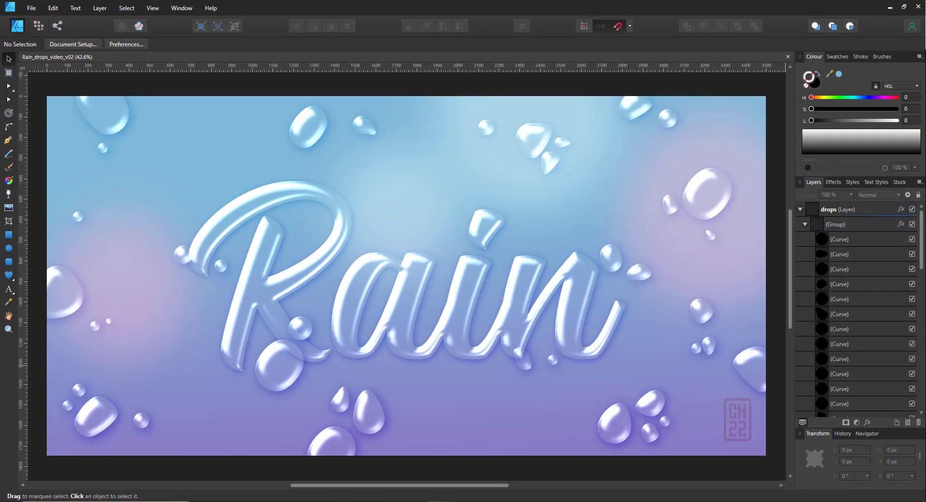